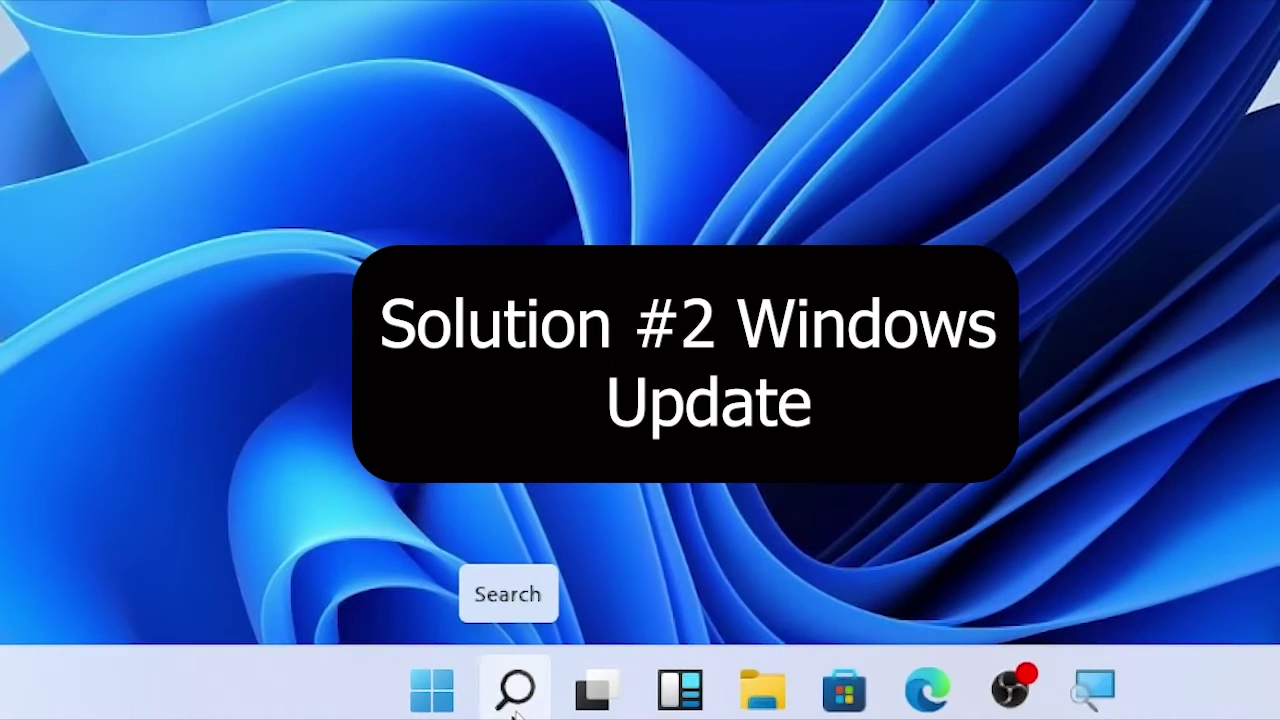
Open Windows Update via search, check for updates to confirm the PC is current, and close Settings
{"action": "left_click", "coordinate": [516, 695]}
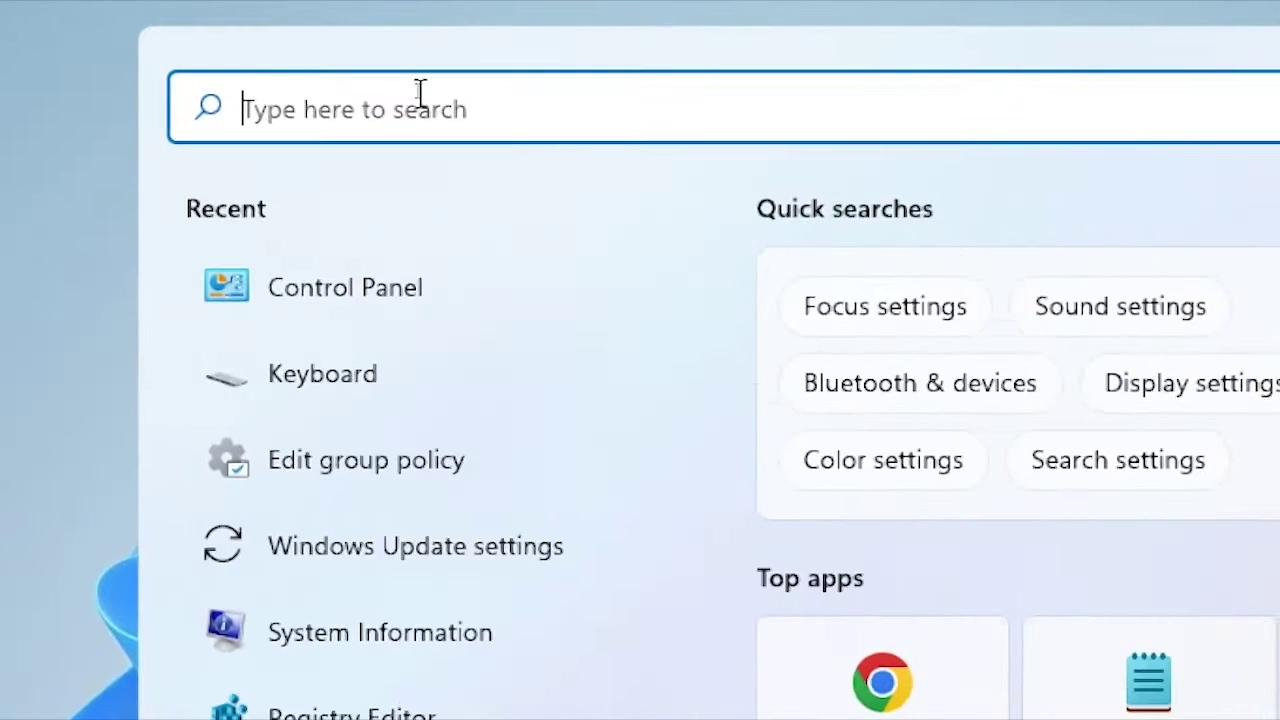
{"action": "type", "text": "wordindow u"}
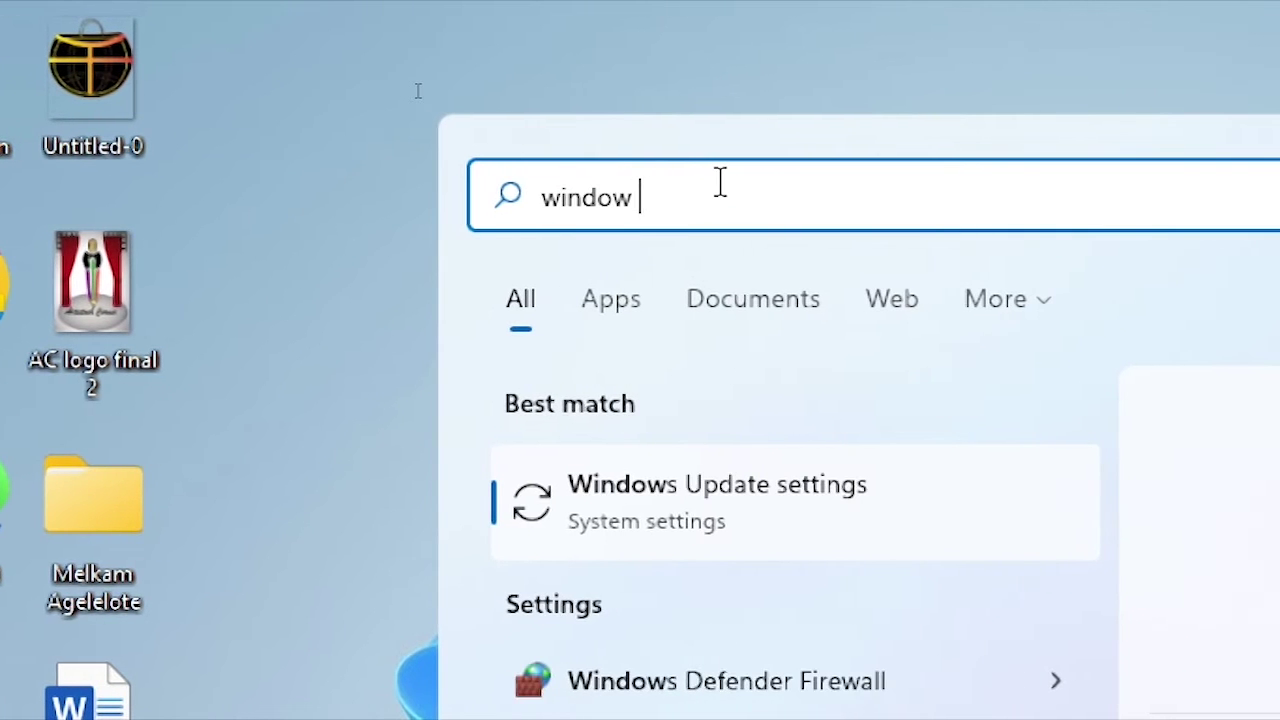
{"action": "type", "text": "pdate"}
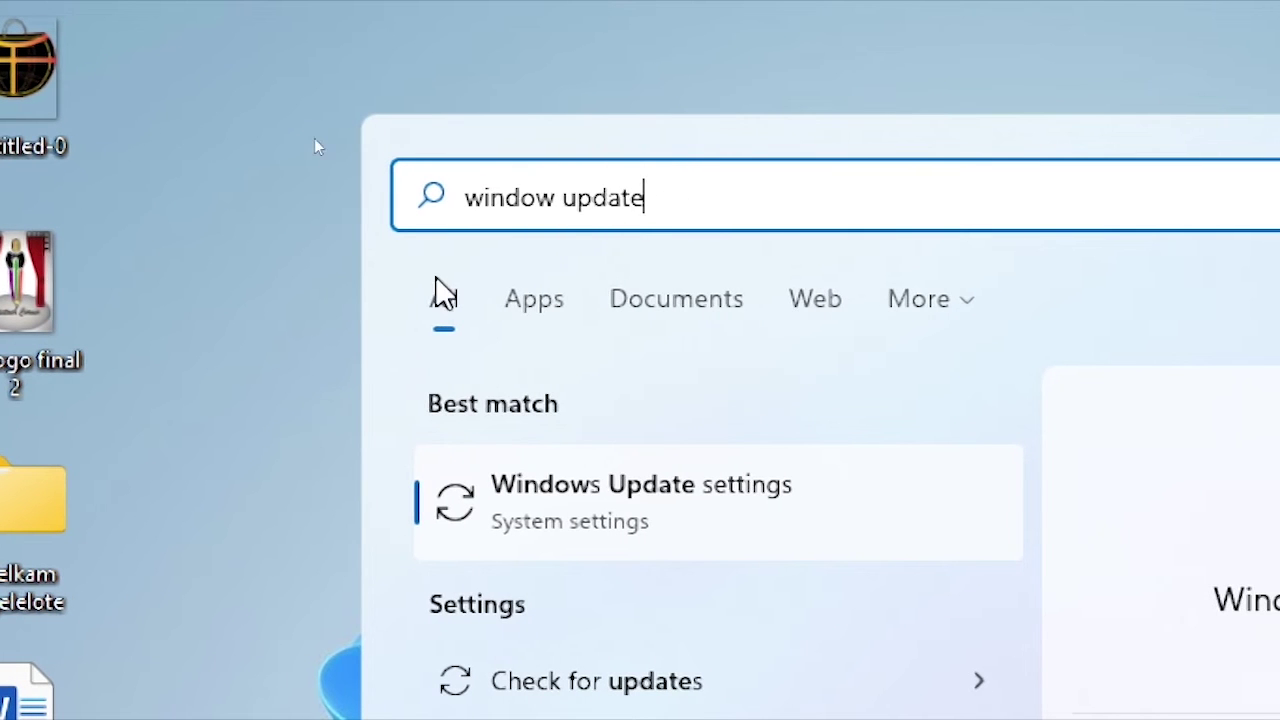
{"action": "left_click", "coordinate": [611, 488]}
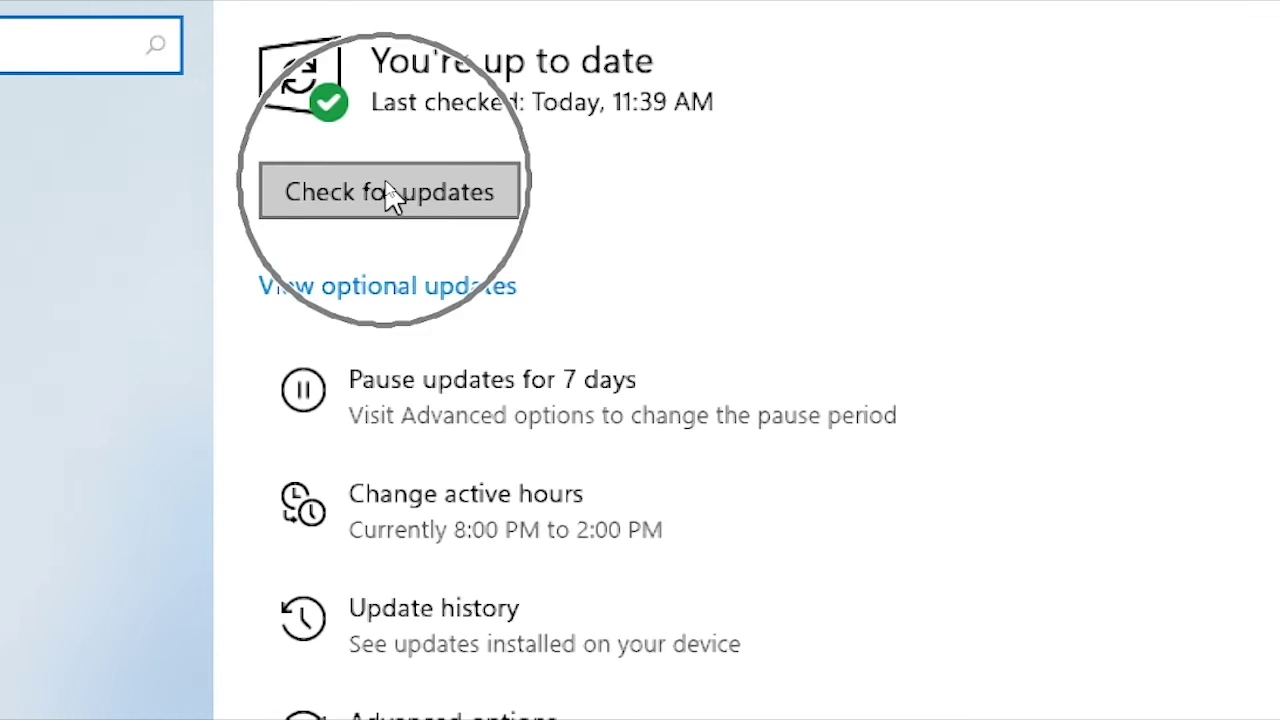
{"action": "left_click", "coordinate": [390, 195]}
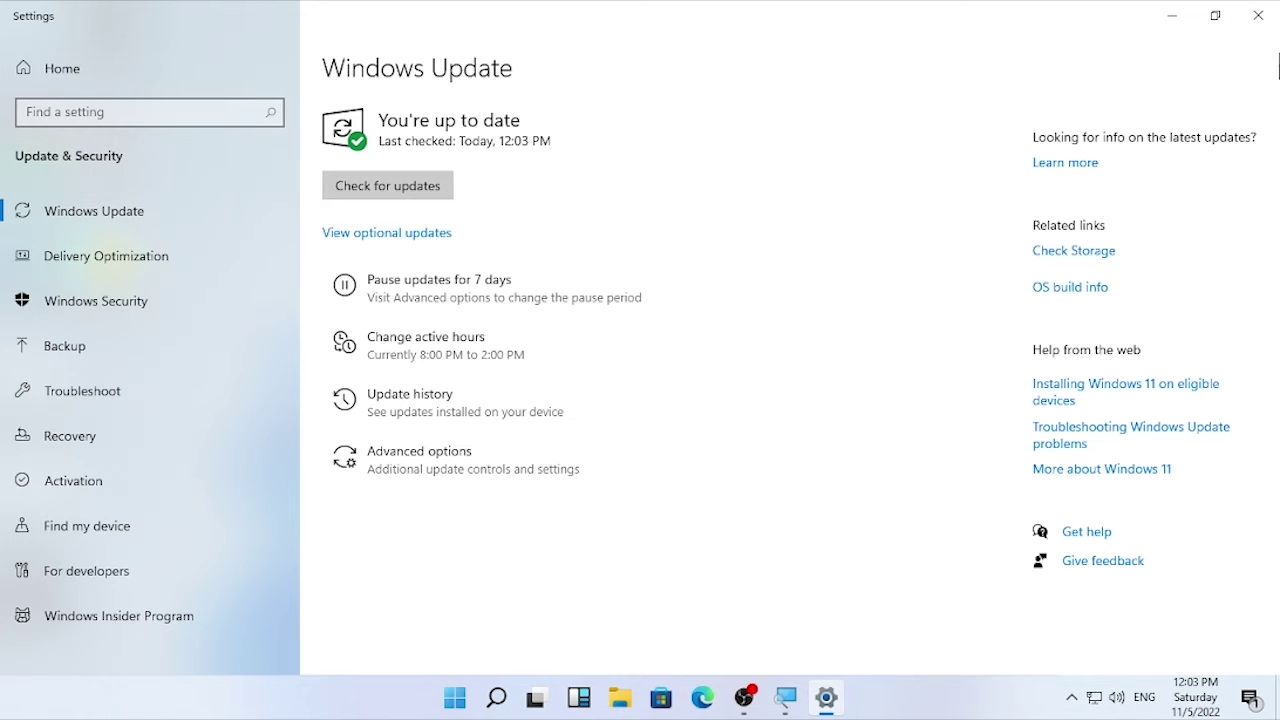
{"action": "left_click", "coordinate": [1262, 12]}
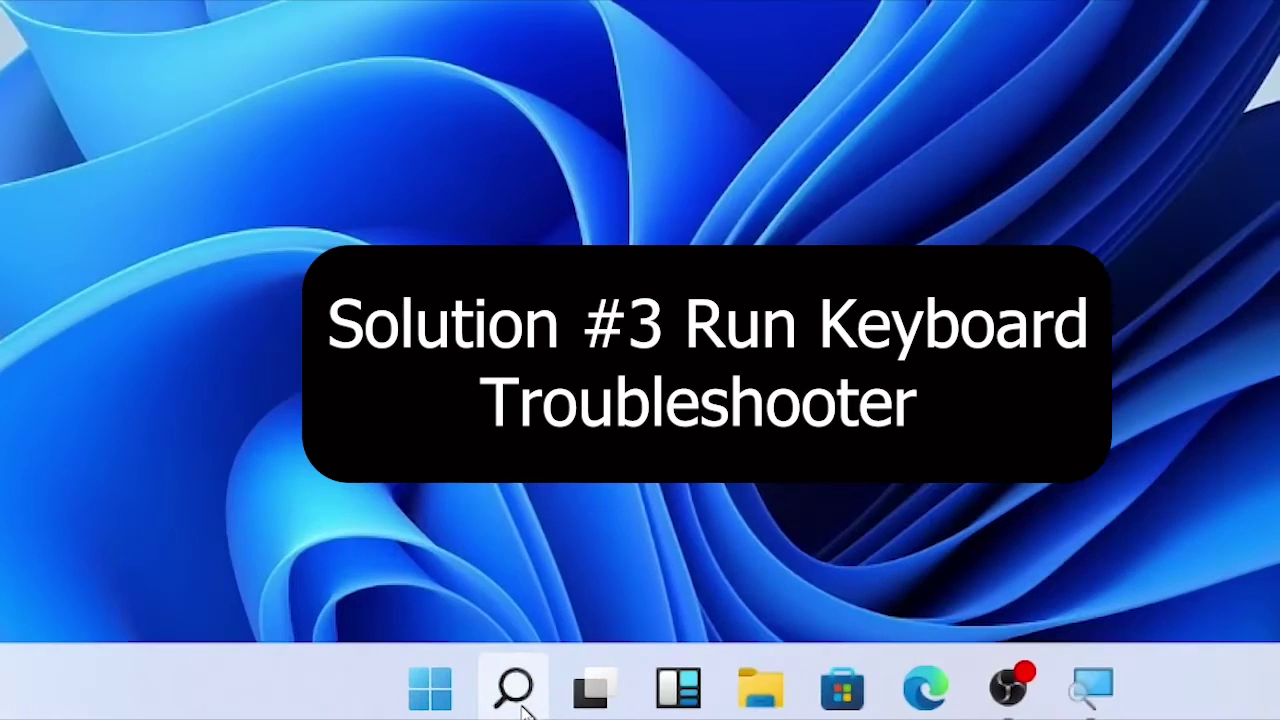
Open Troubleshoot settings via search and run the Keyboard entry under Additional troubleshooters
{"action": "left_click", "coordinate": [518, 706]}
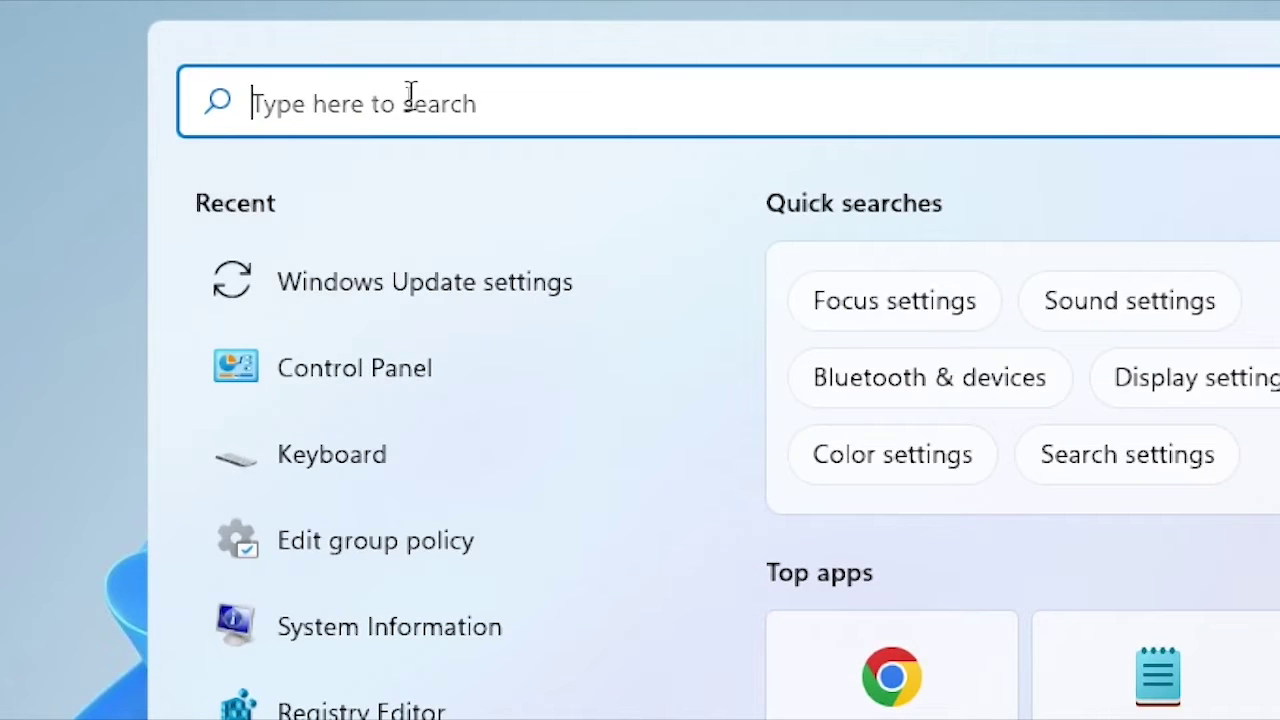
{"action": "type", "text": "troubleshoot"}
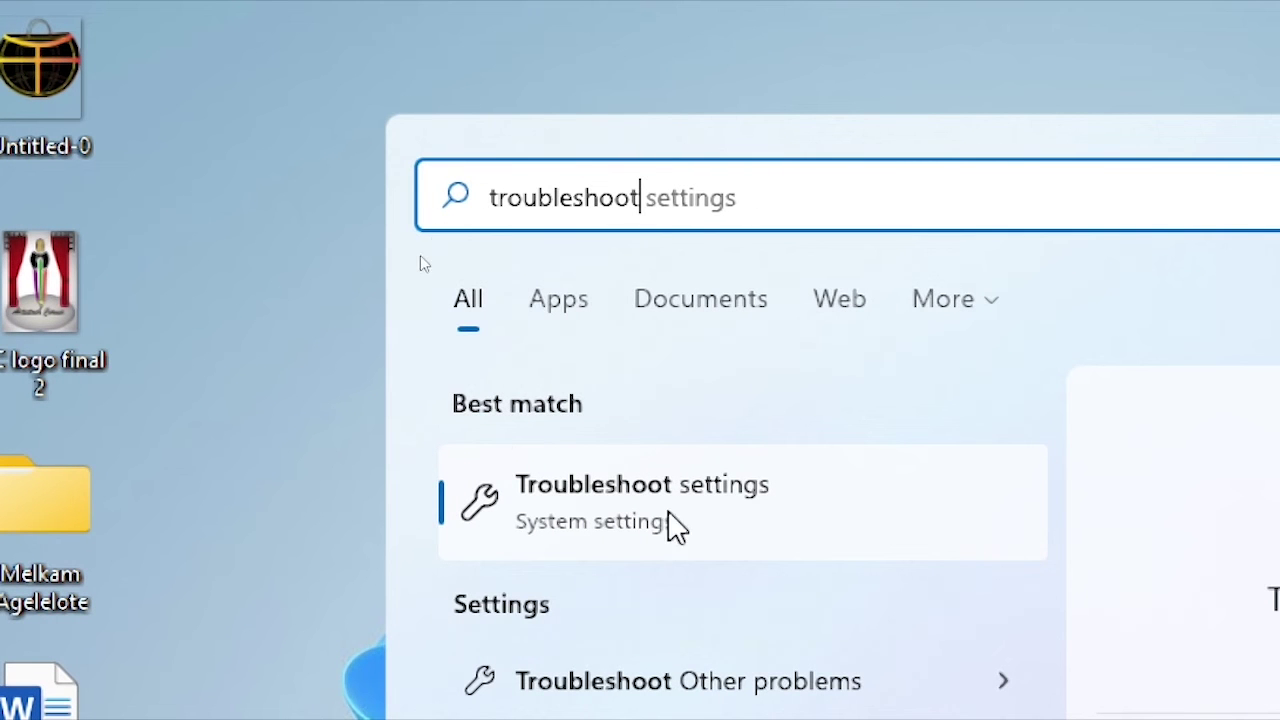
{"action": "left_click", "coordinate": [700, 503]}
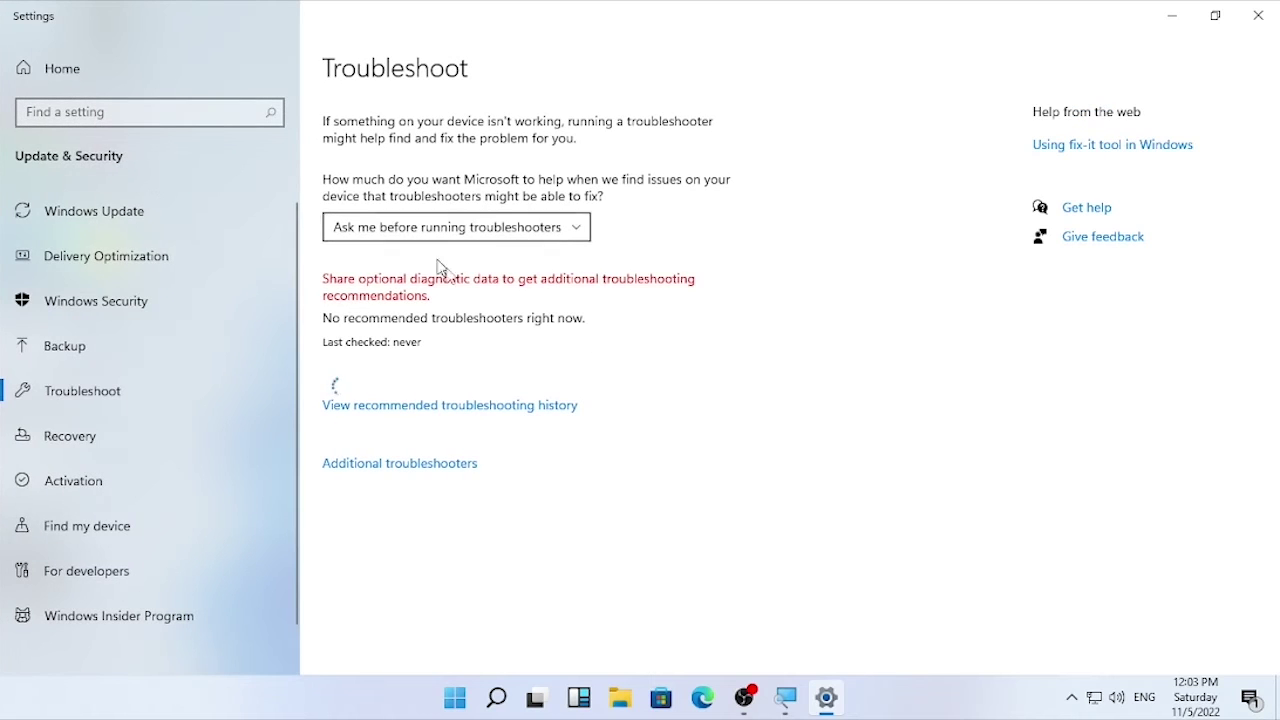
{"action": "left_click", "coordinate": [404, 469]}
{"action": "left_click", "coordinate": [404, 469]}
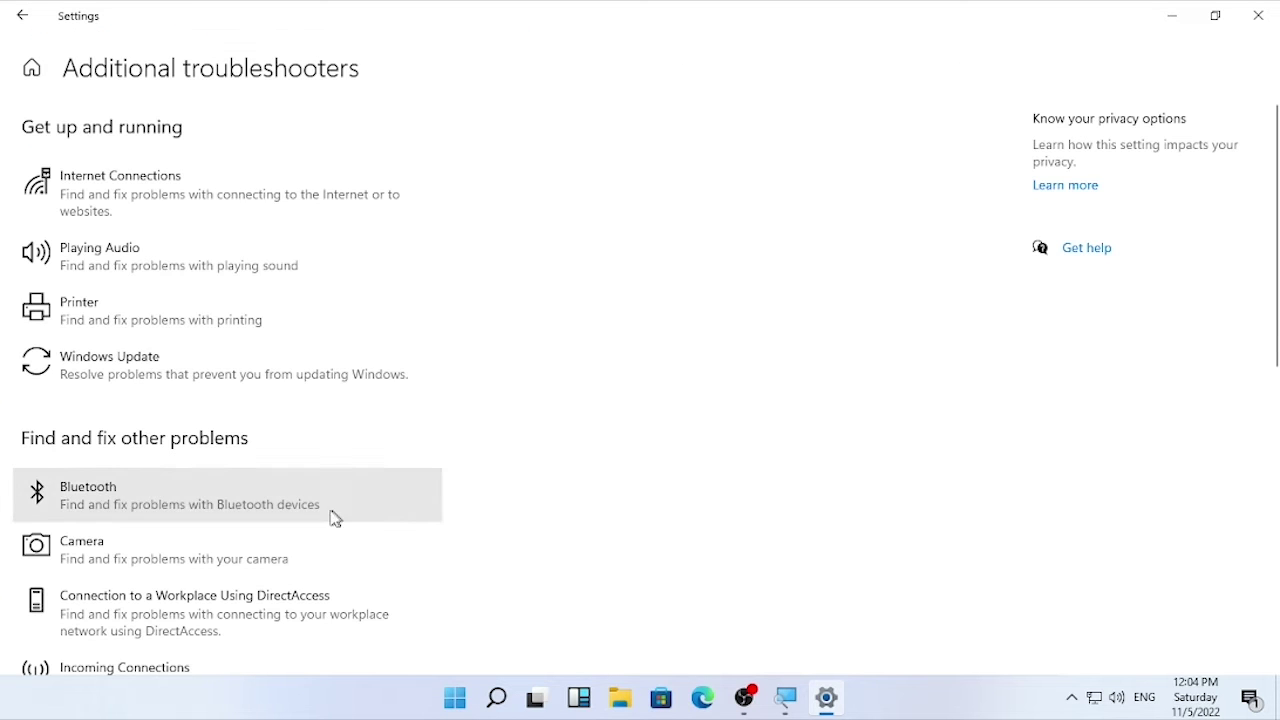
{"action": "scroll", "coordinate": [240, 470], "scroll_direction": "down", "scroll_amount": 4}
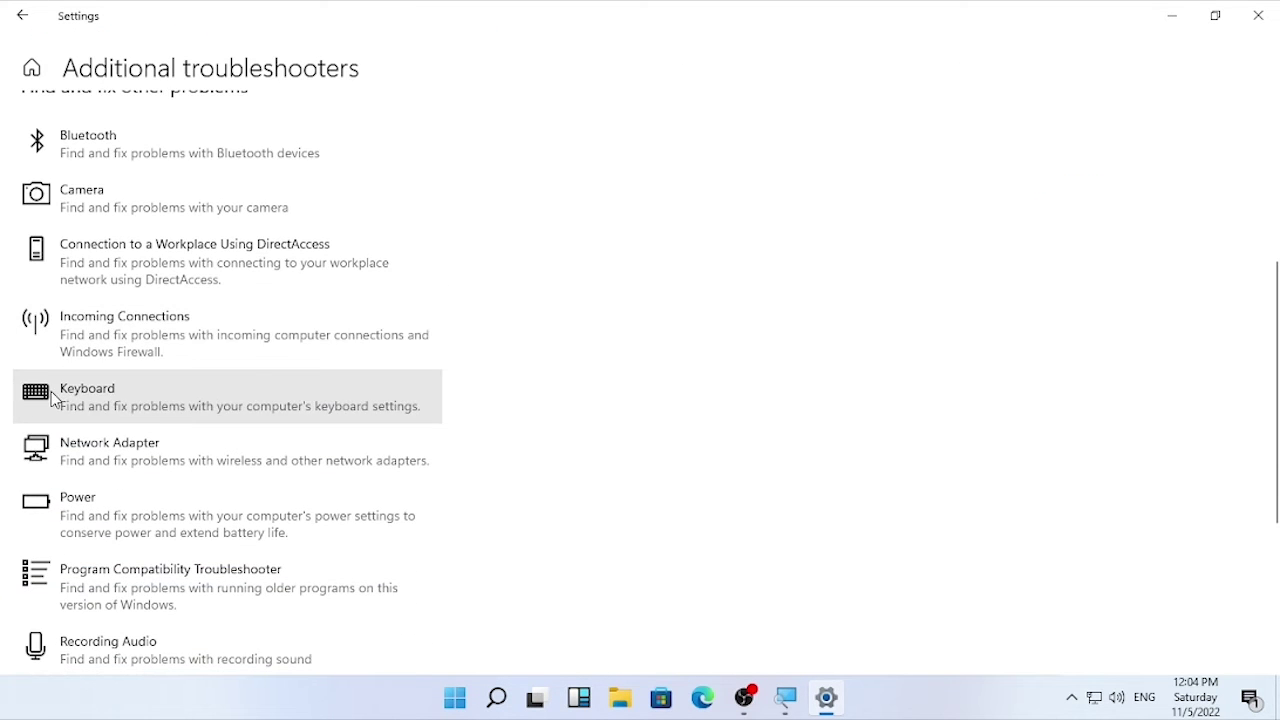
{"action": "left_click", "coordinate": [143, 414]}
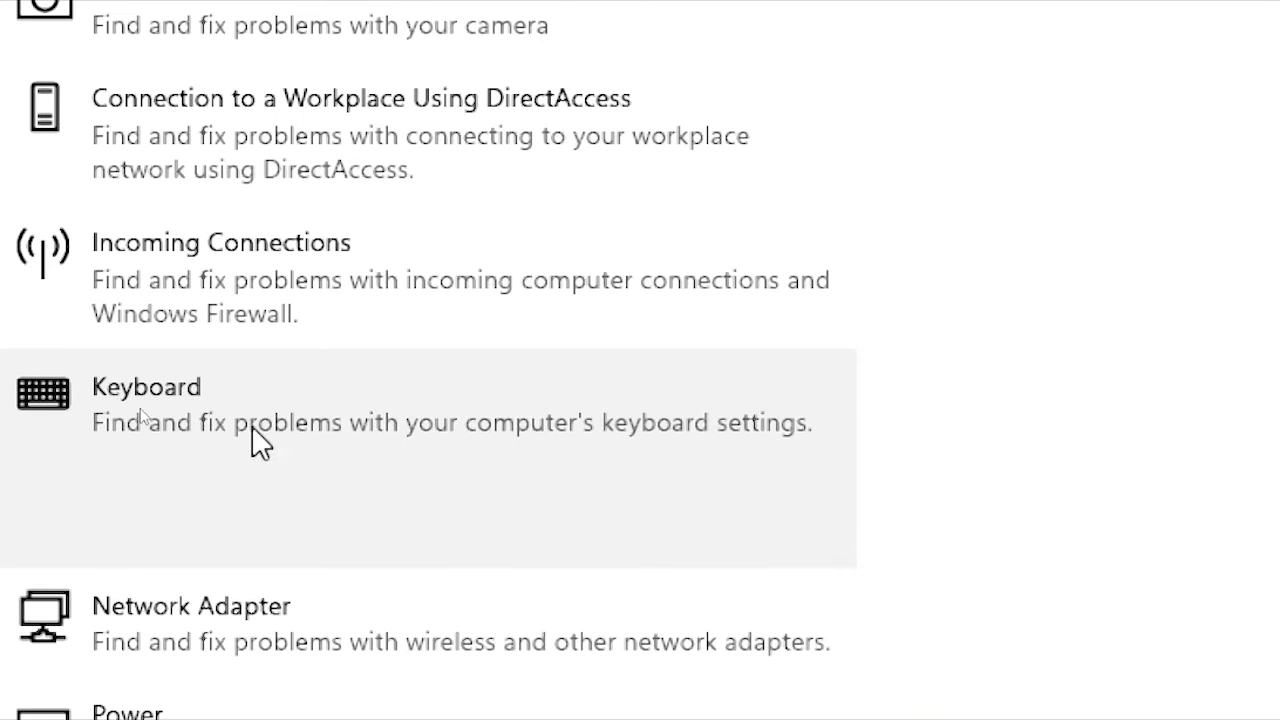
{"action": "left_click", "coordinate": [724, 530]}
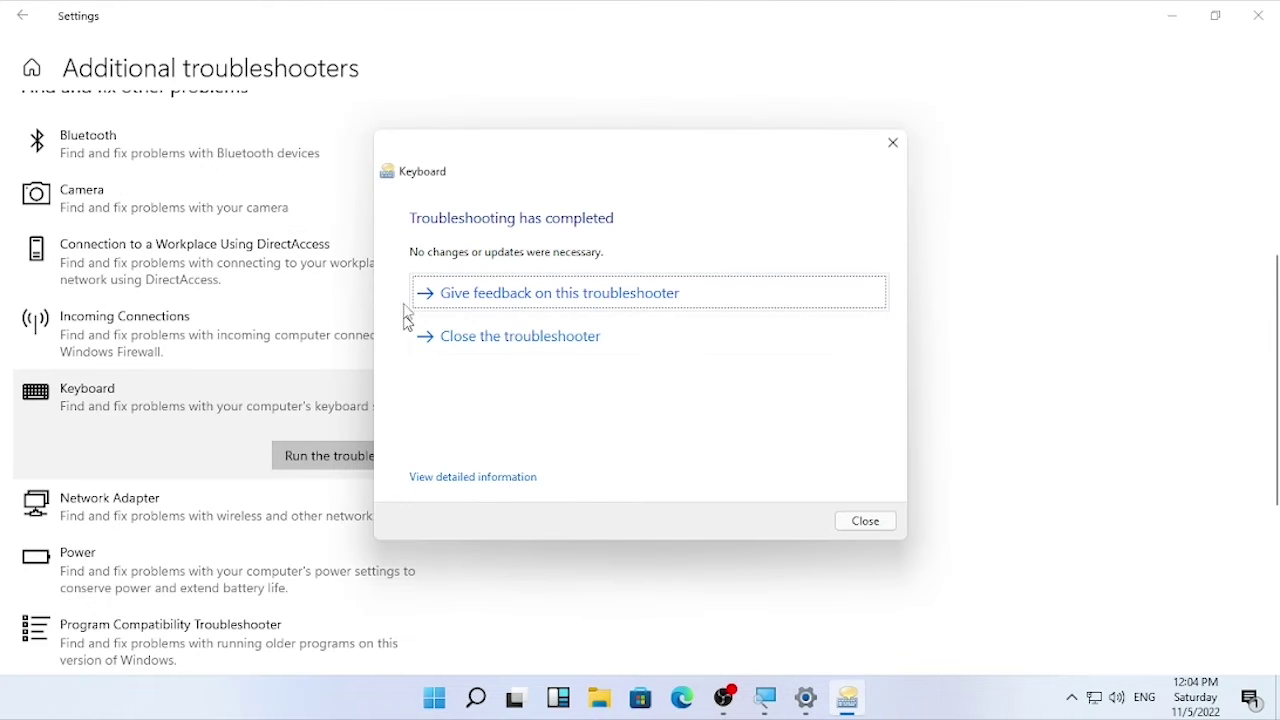
Close the finished Keyboard troubleshooter and the Settings window
{"action": "left_click", "coordinate": [877, 525]}
{"action": "left_click", "coordinate": [1259, 15]}
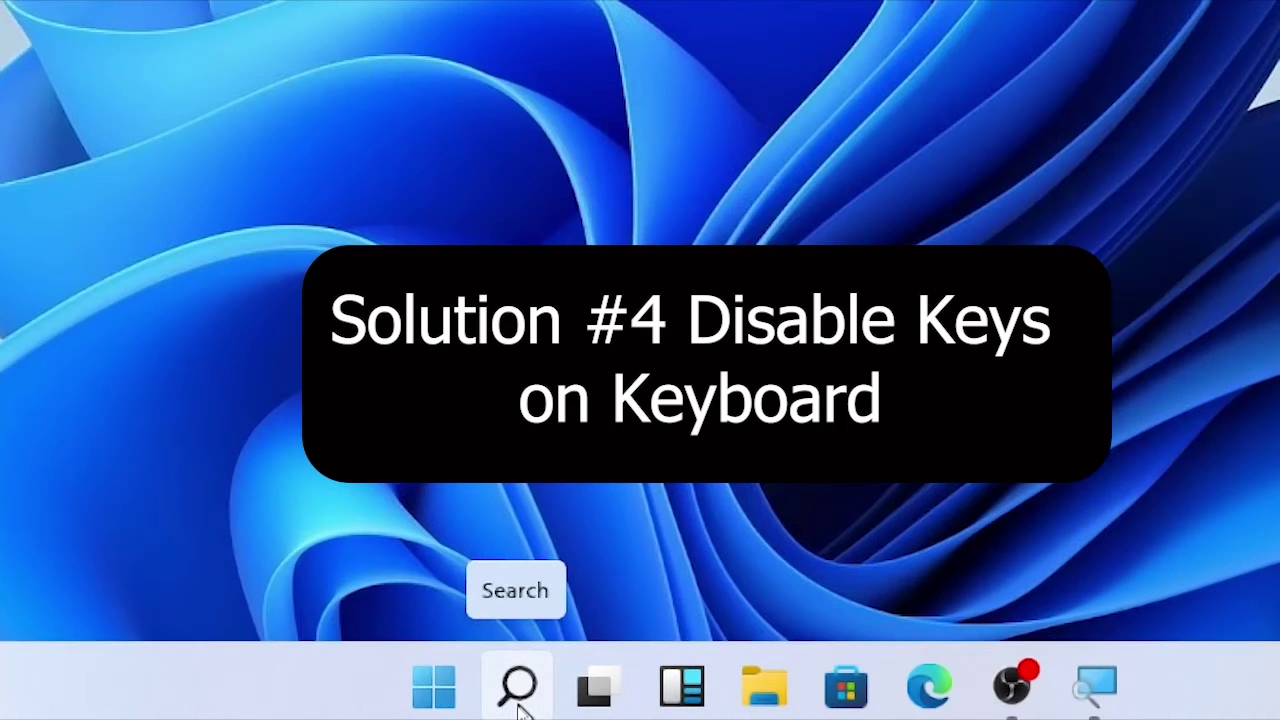
Launch Settings from search and go to Accessibility > Keyboard
{"action": "left_click", "coordinate": [517, 699]}
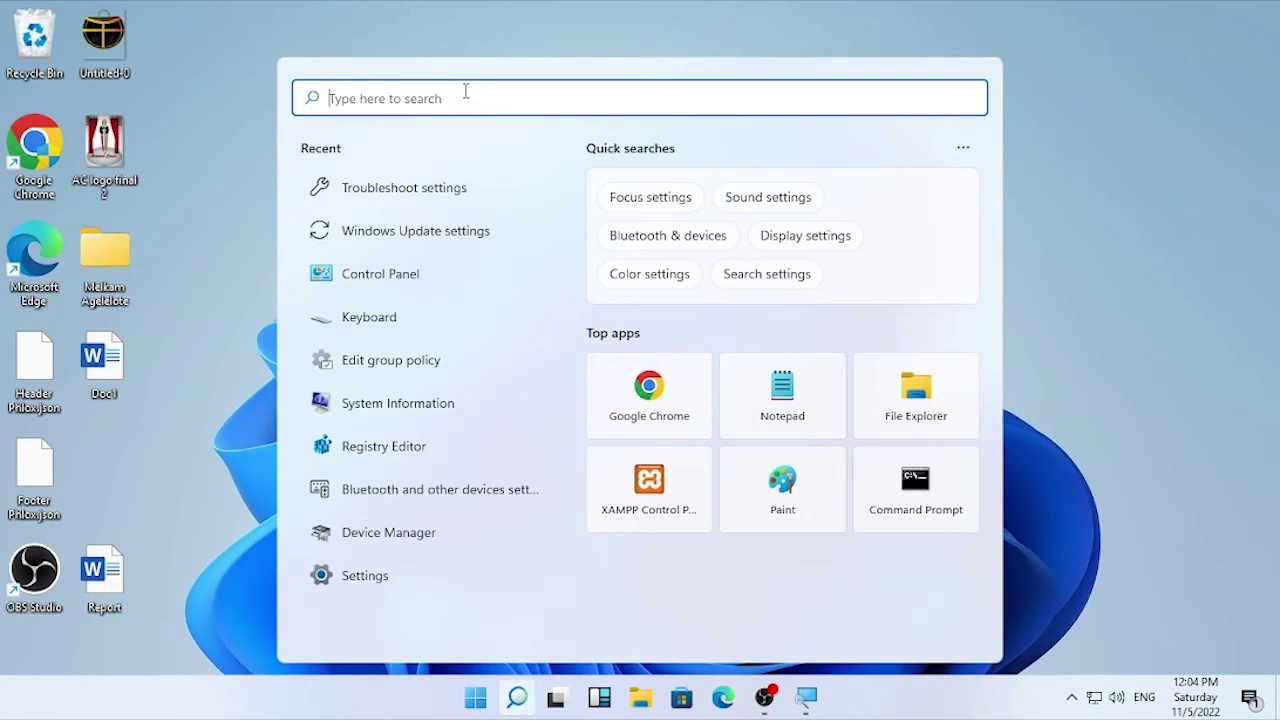
{"action": "type", "text": "settings"}
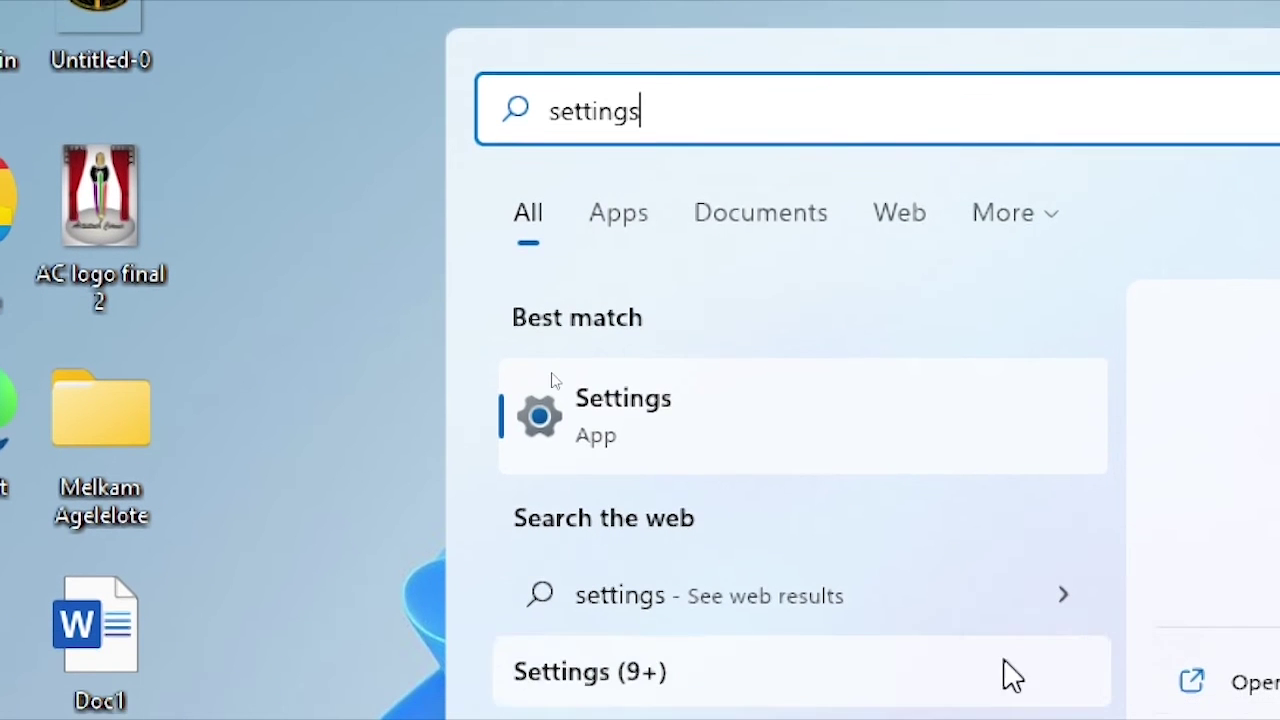
{"action": "left_click", "coordinate": [750, 432]}
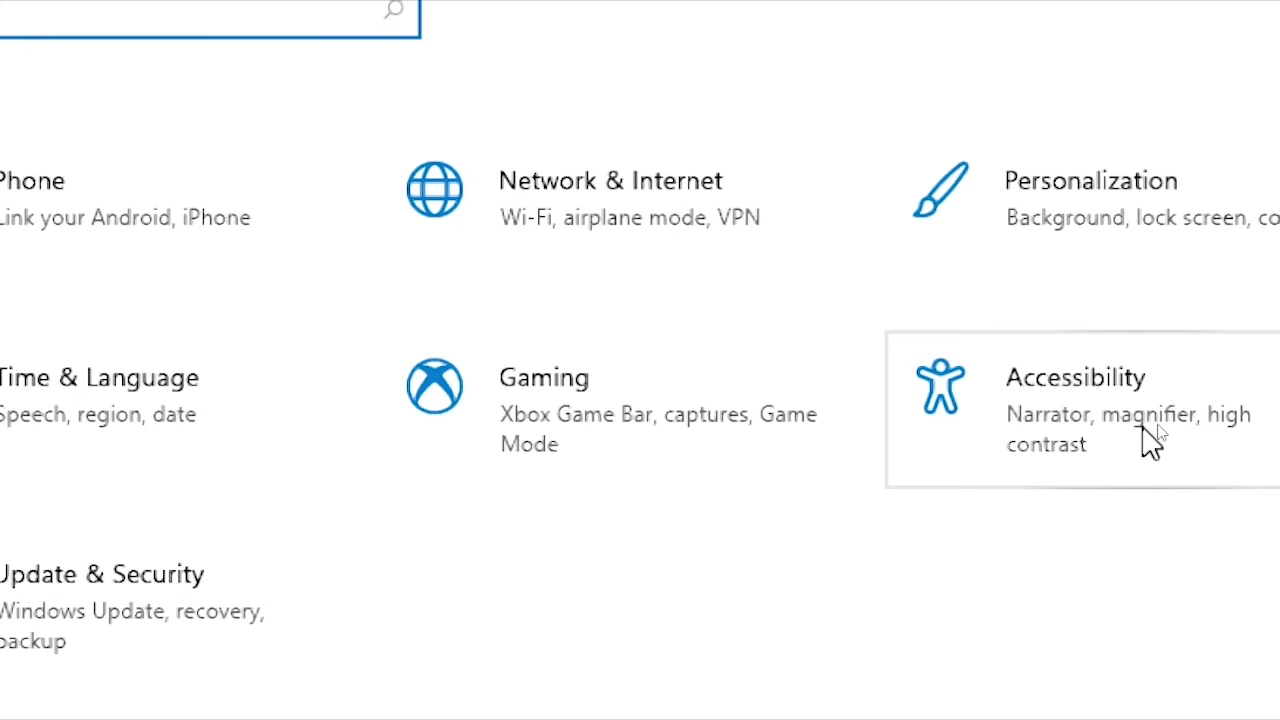
{"action": "left_click", "coordinate": [1150, 440]}
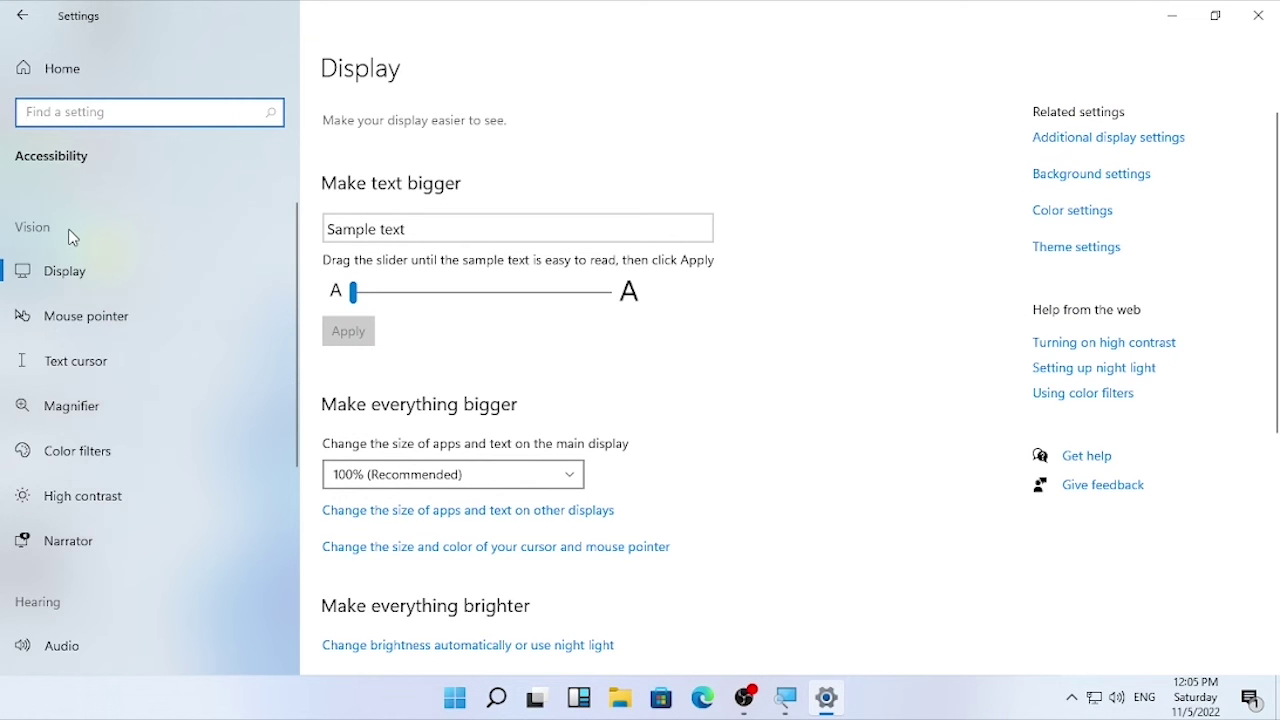
{"action": "scroll", "coordinate": [73, 238], "scroll_direction": "down", "scroll_amount": 5}
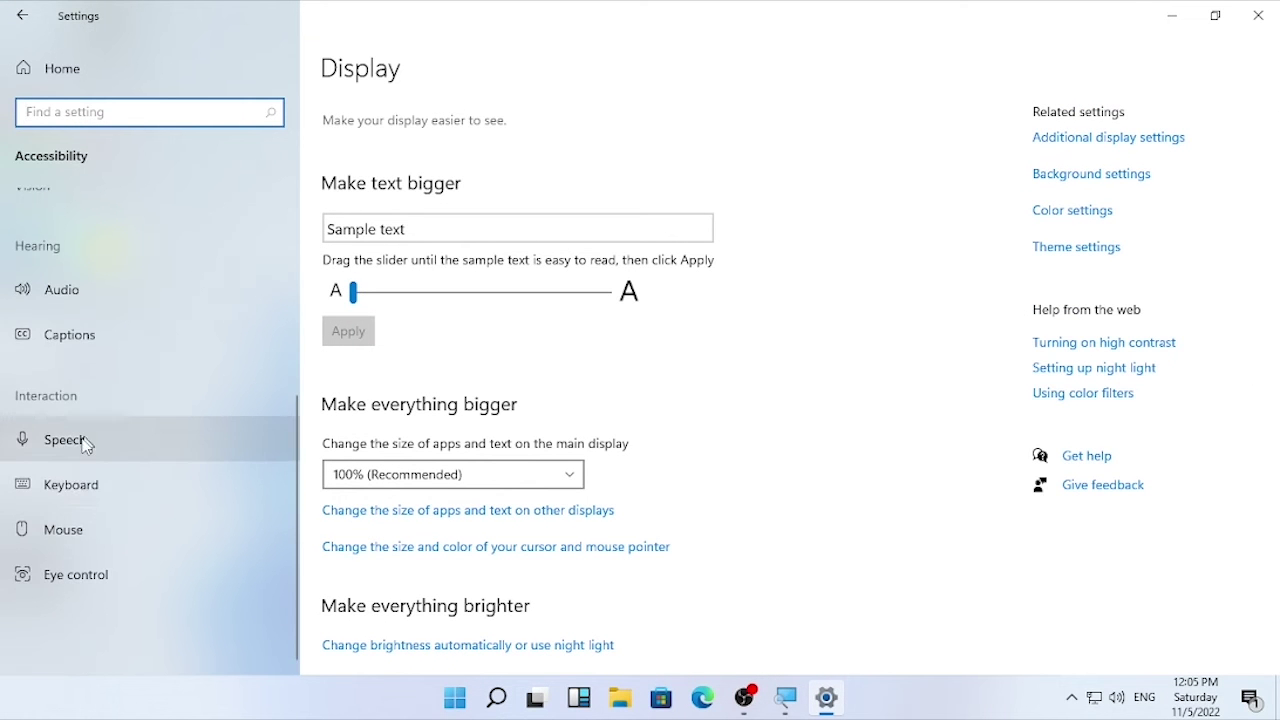
{"action": "left_click", "coordinate": [103, 492]}
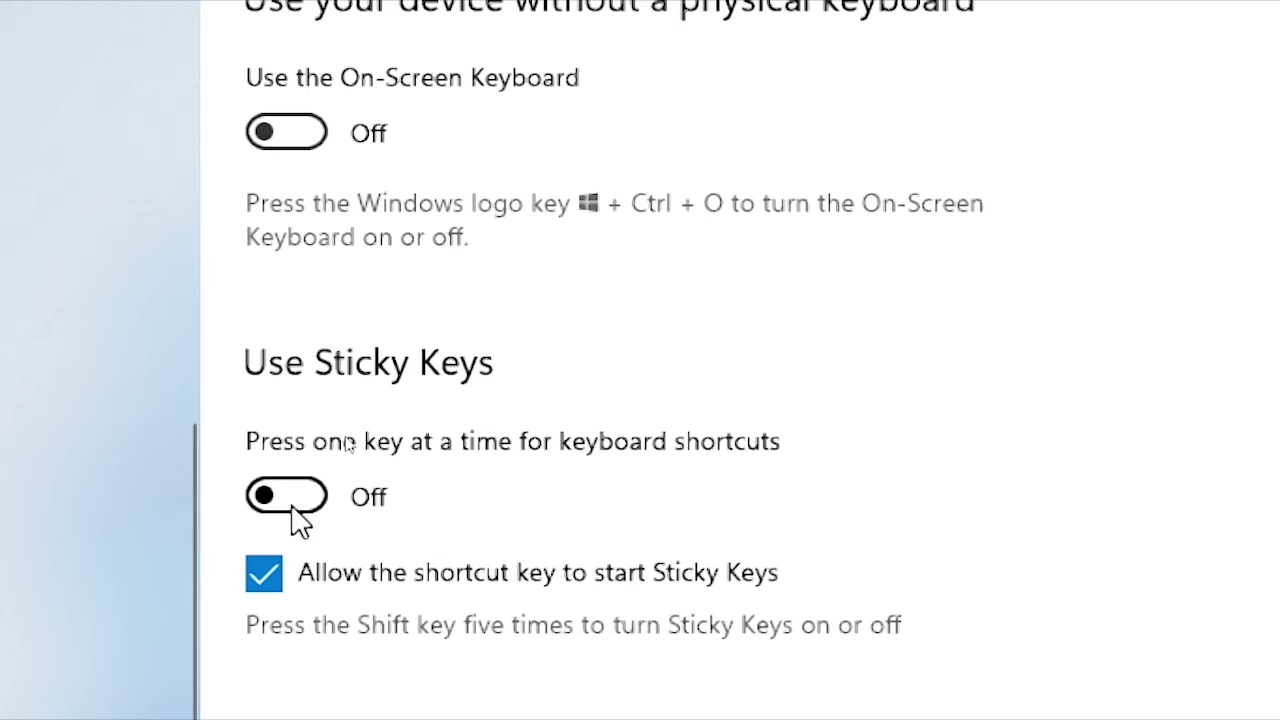
Toggle Sticky Keys, Toggle Keys and Filter Keys on and back off, then close Settings
{"action": "left_click", "coordinate": [291, 503]}
{"action": "left_click", "coordinate": [297, 512]}
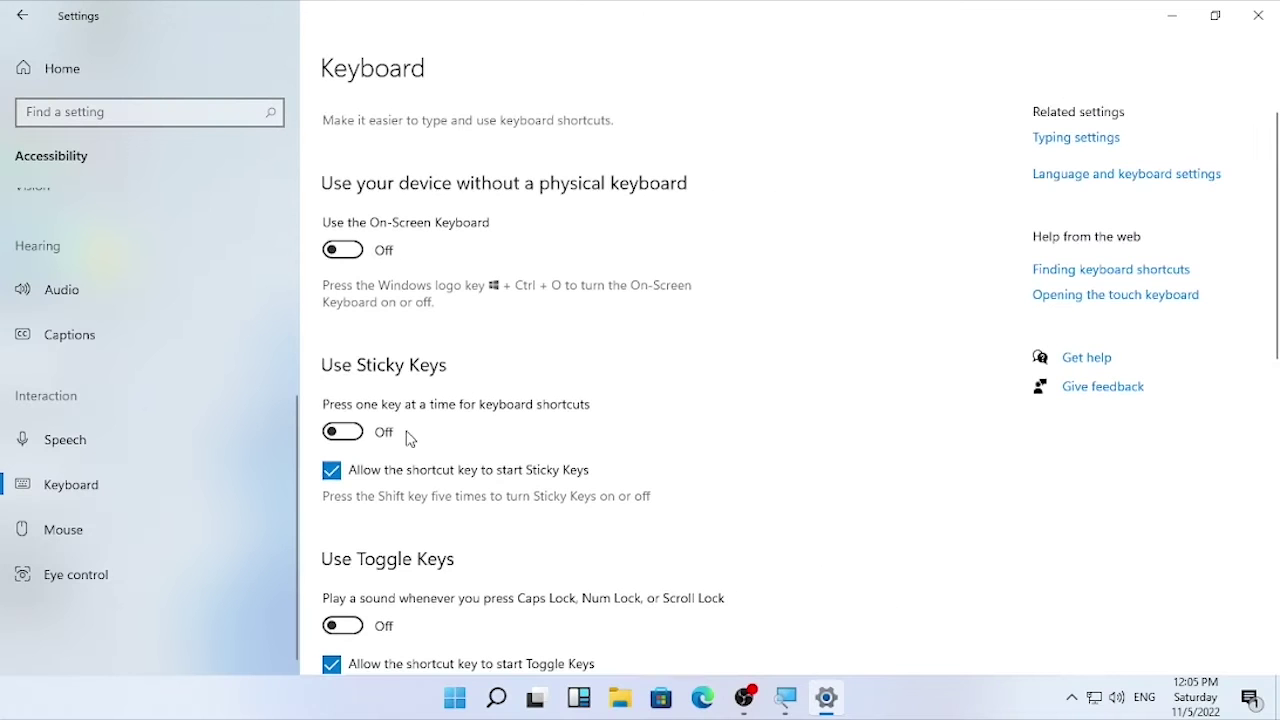
{"action": "scroll", "coordinate": [437, 614], "scroll_direction": "down", "scroll_amount": 3}
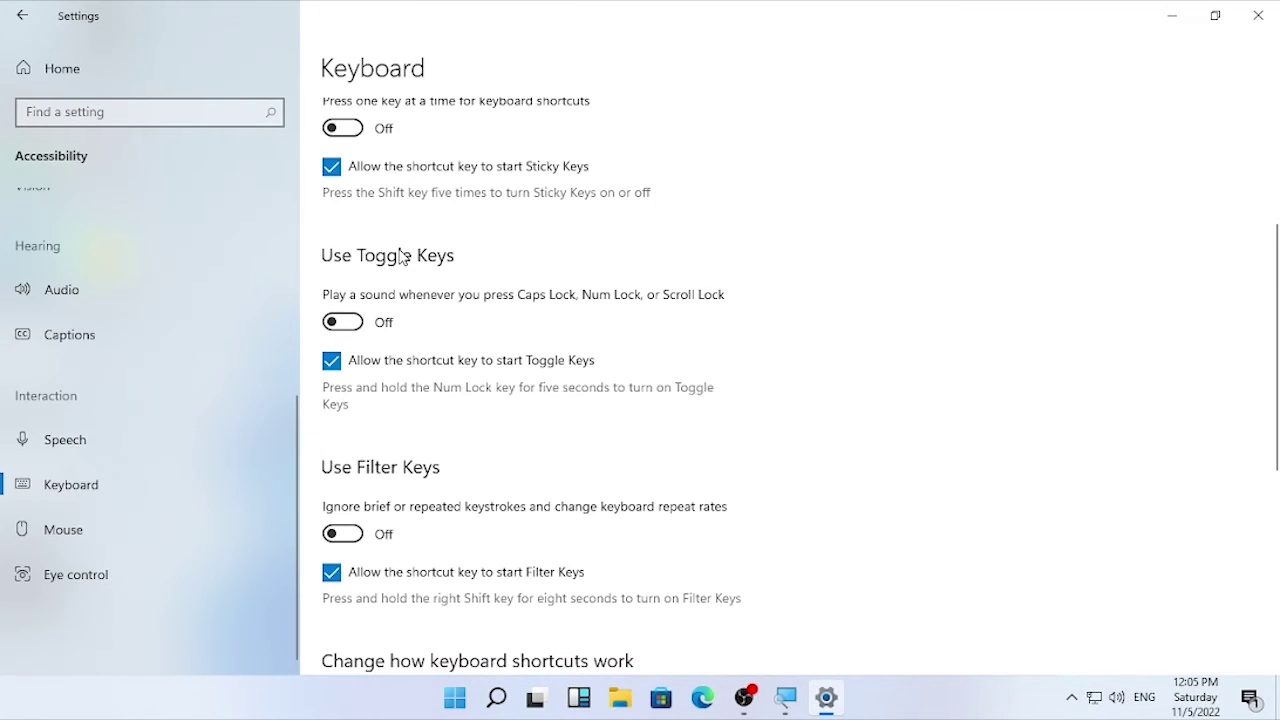
{"action": "left_click", "coordinate": [355, 327]}
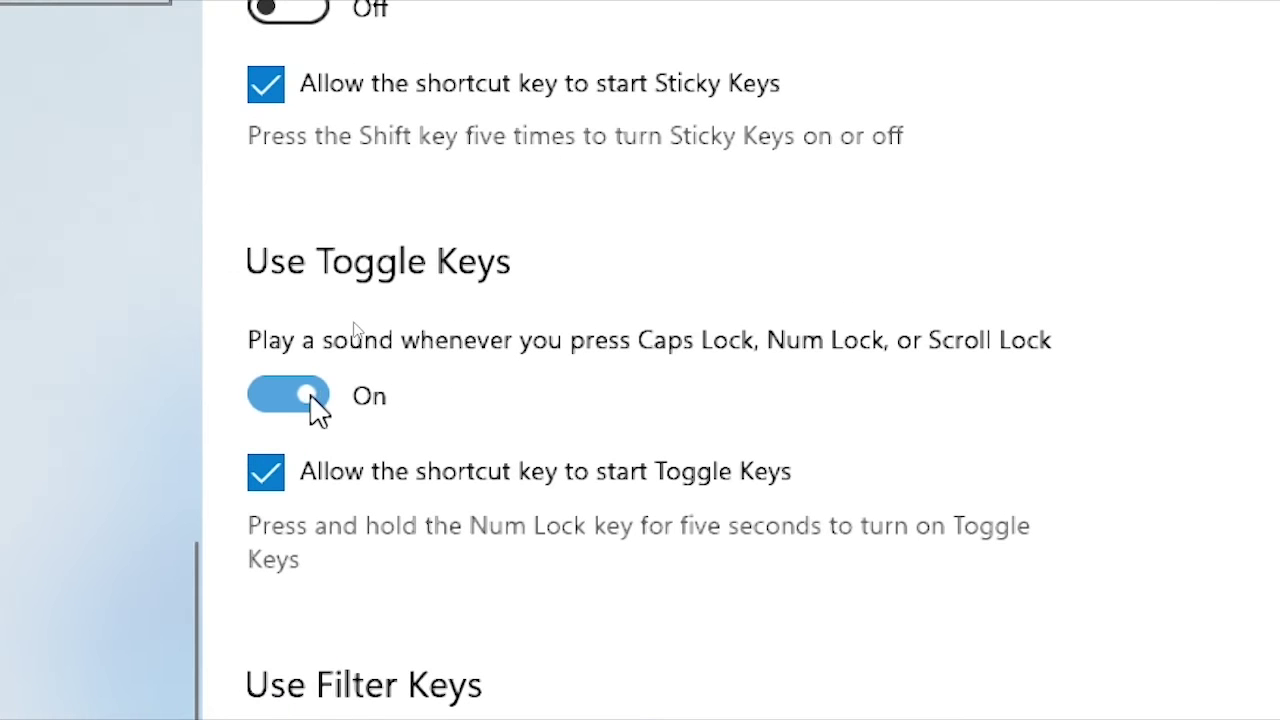
{"action": "left_click", "coordinate": [315, 400]}
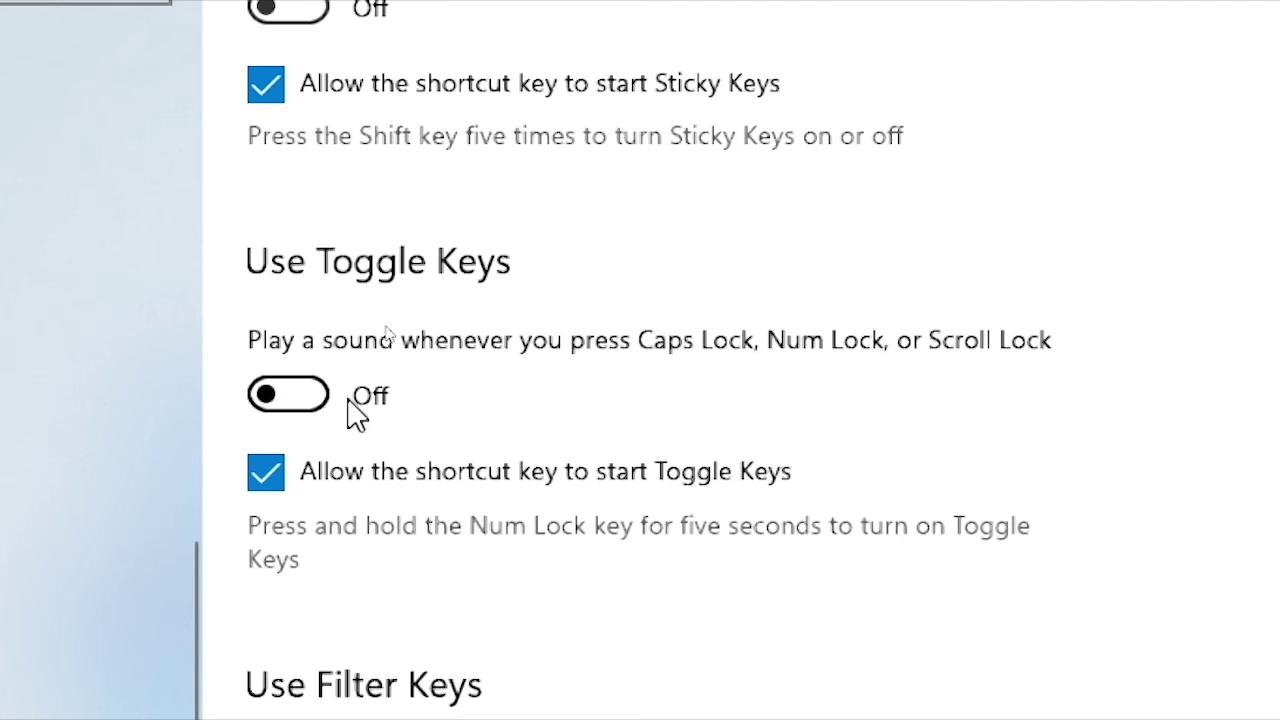
{"action": "scroll", "coordinate": [434, 428], "scroll_direction": "down", "scroll_amount": 4}
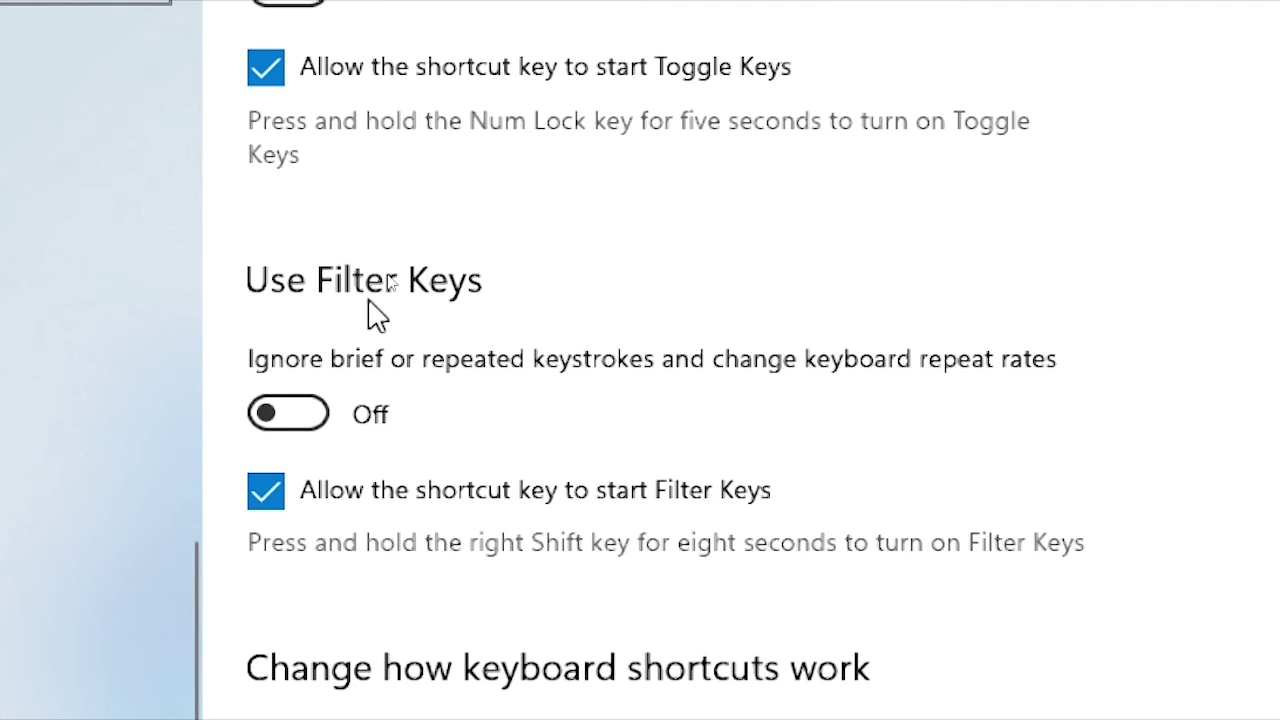
{"action": "left_click", "coordinate": [308, 420]}
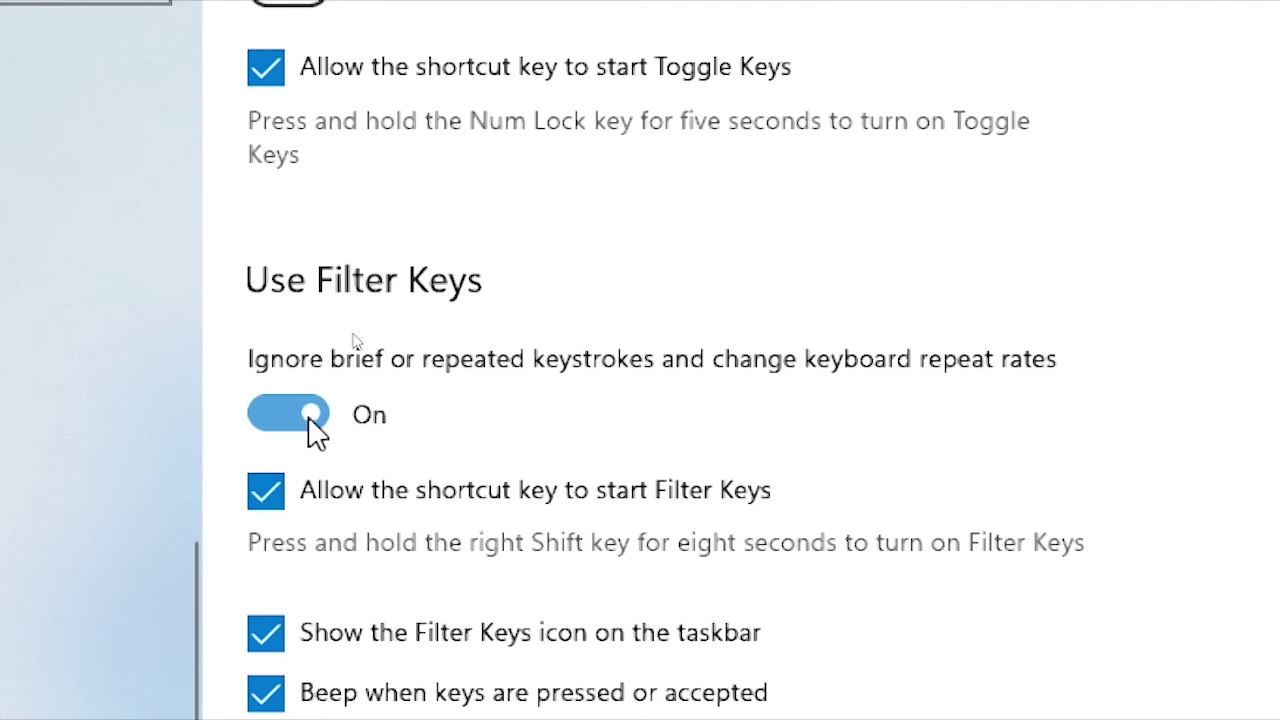
{"action": "left_click", "coordinate": [315, 422]}
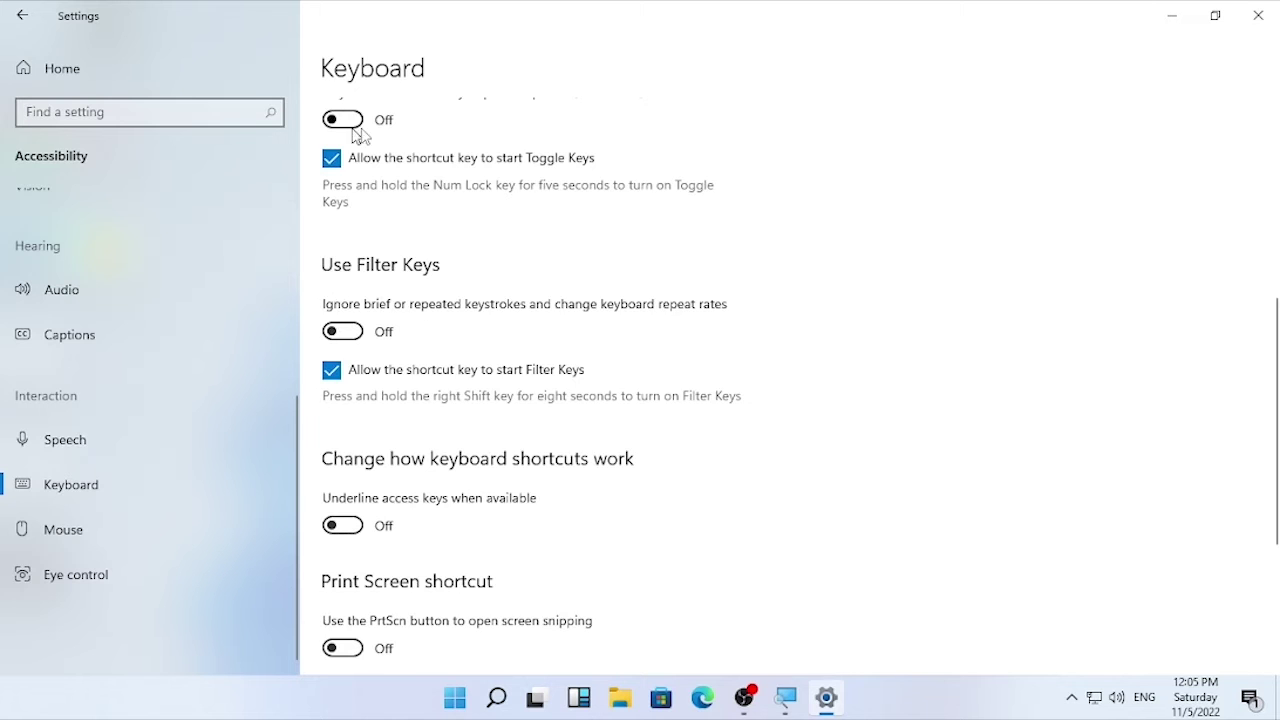
{"action": "scroll", "coordinate": [449, 237], "scroll_direction": "up", "scroll_amount": 2}
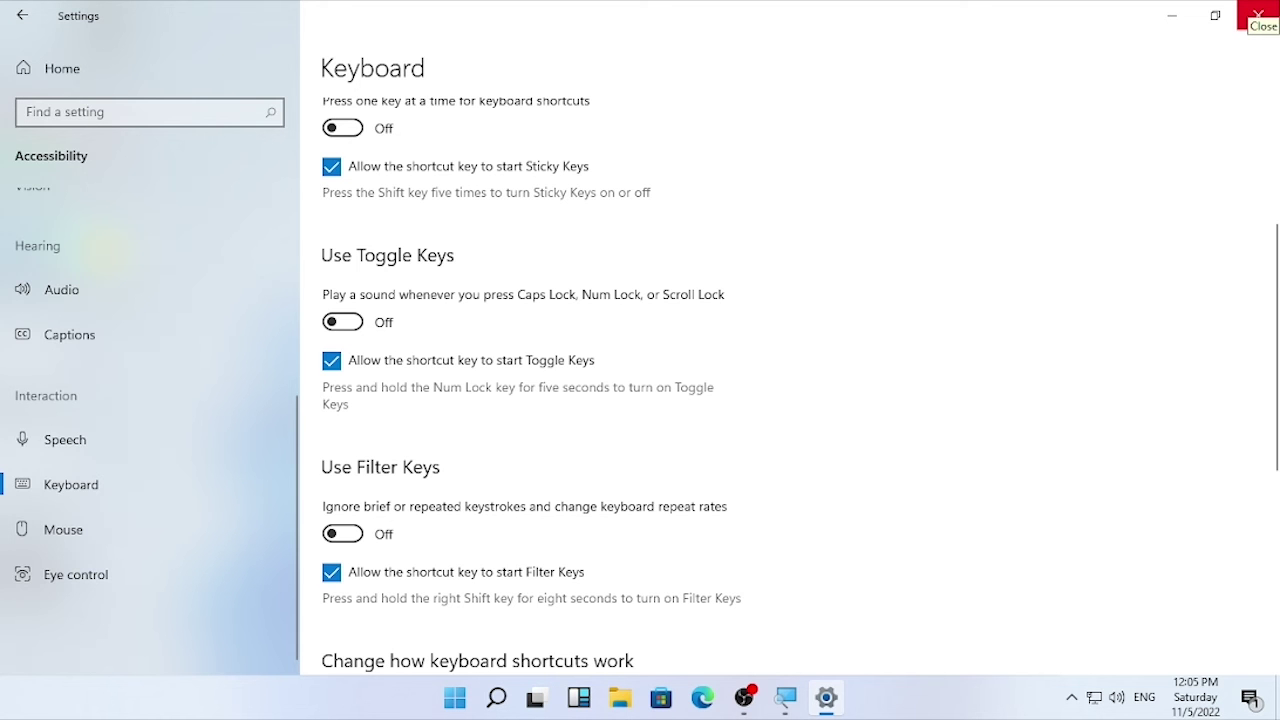
{"action": "left_click", "coordinate": [1258, 14]}
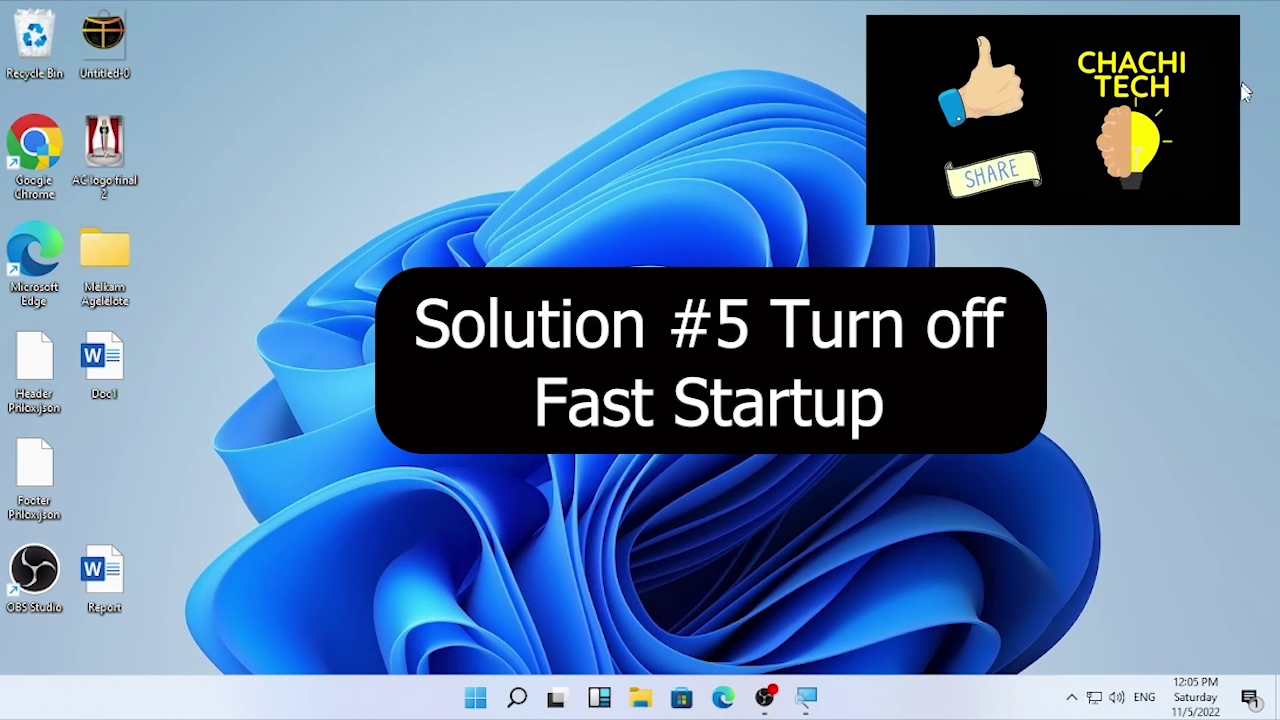
Search for 'control panel' and open the Control Panel app
{"action": "left_click", "coordinate": [518, 700]}
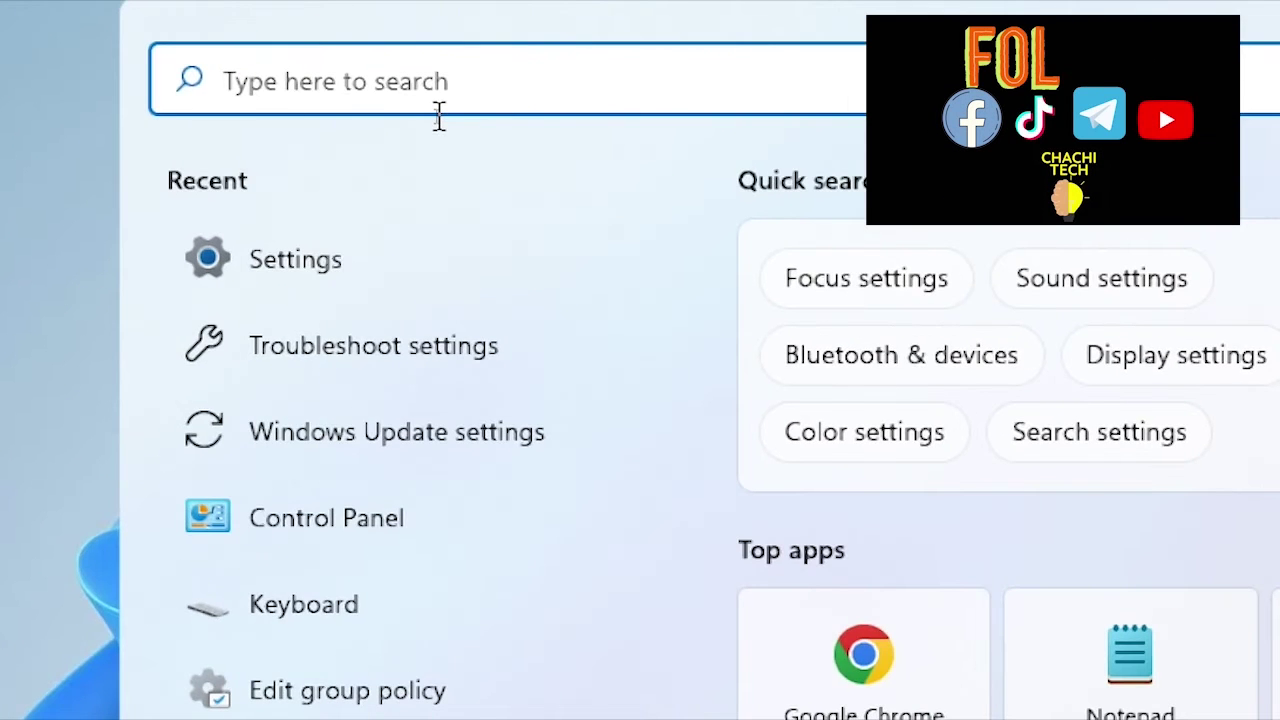
{"action": "type", "text": "c"}
{"action": "type", "text": "ontgrol; p"}
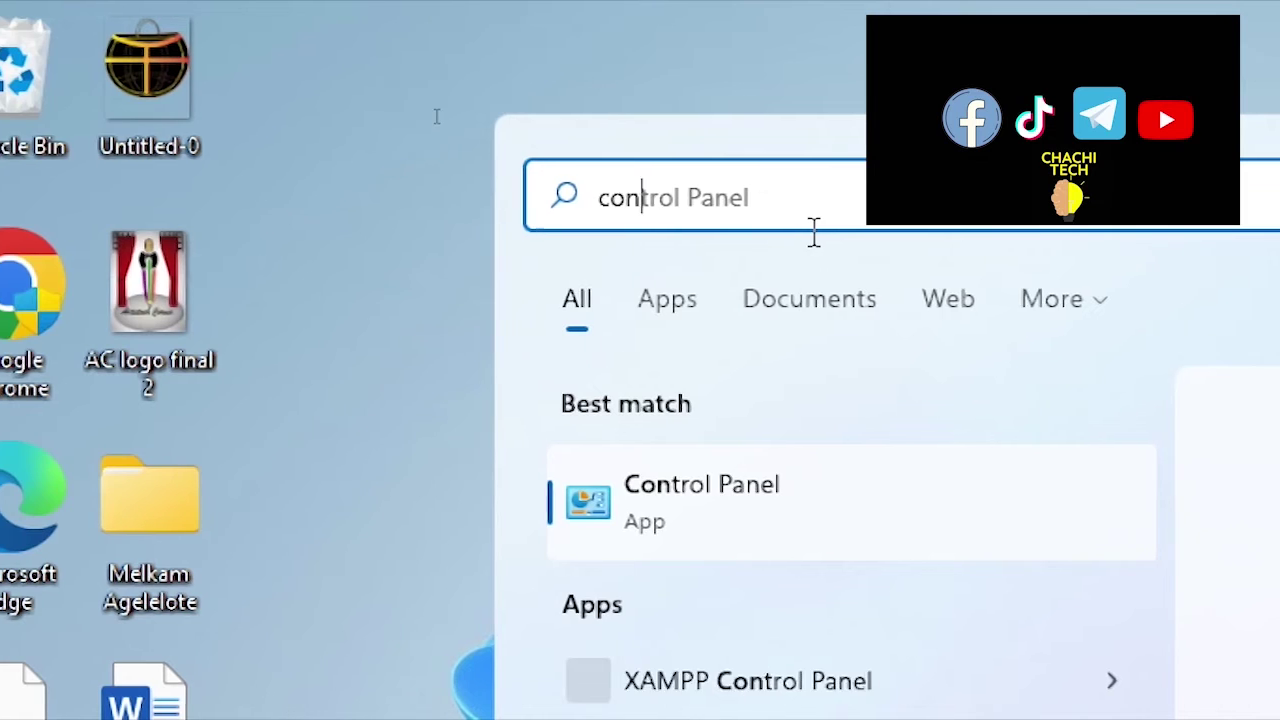
{"action": "type", "text": "anel"}
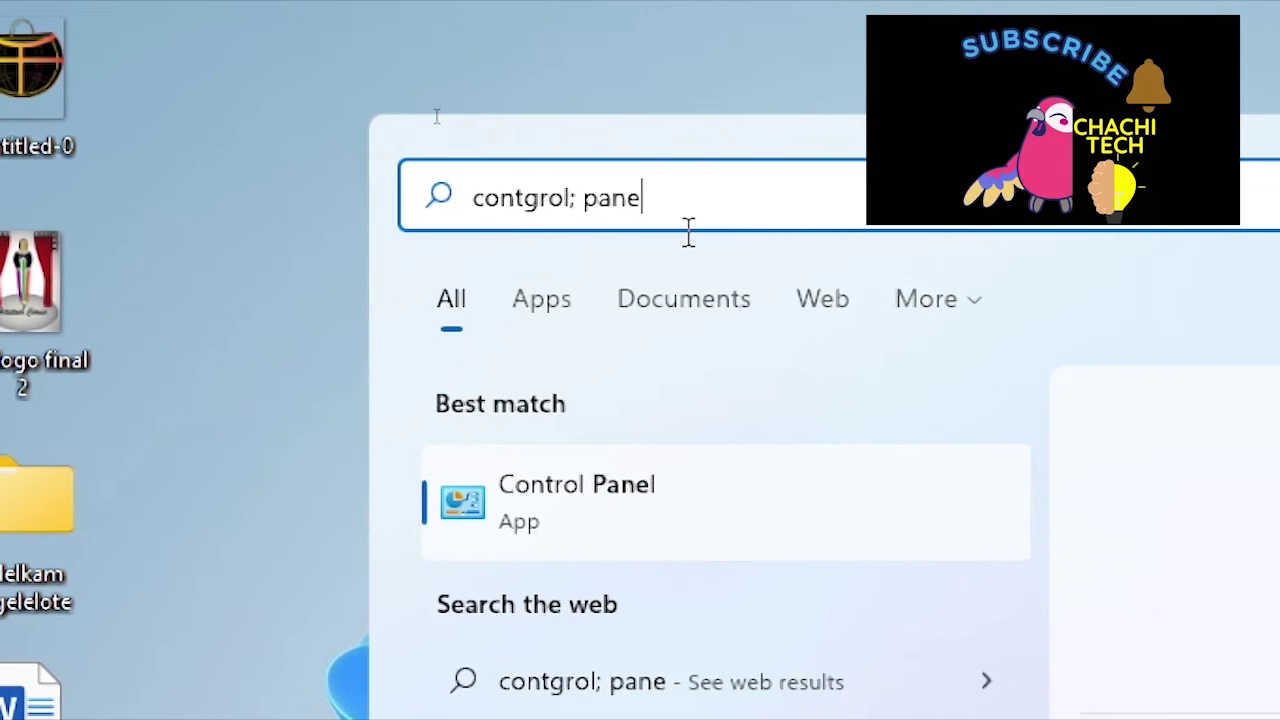
{"action": "left_click", "coordinate": [705, 539]}
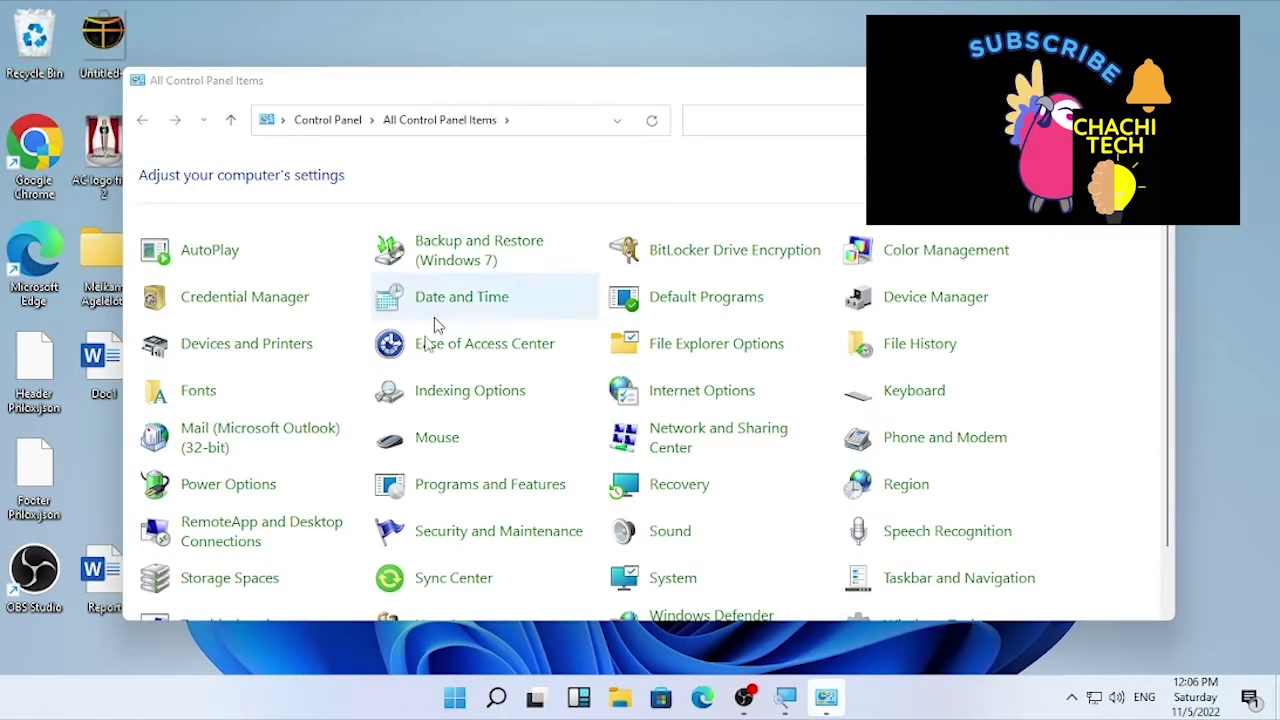
Maximize Control Panel, view items as Large icons, and open Power Options
{"action": "left_click", "coordinate": [1075, 40]}
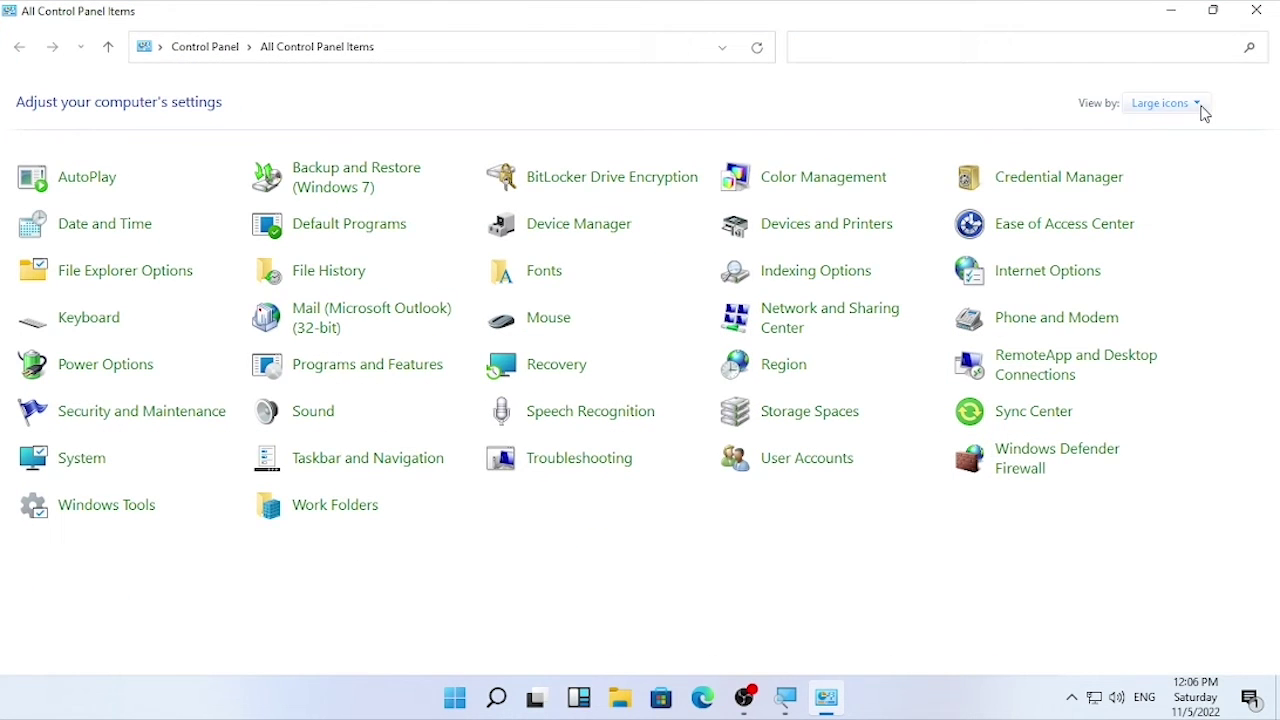
{"action": "left_click", "coordinate": [1204, 111]}
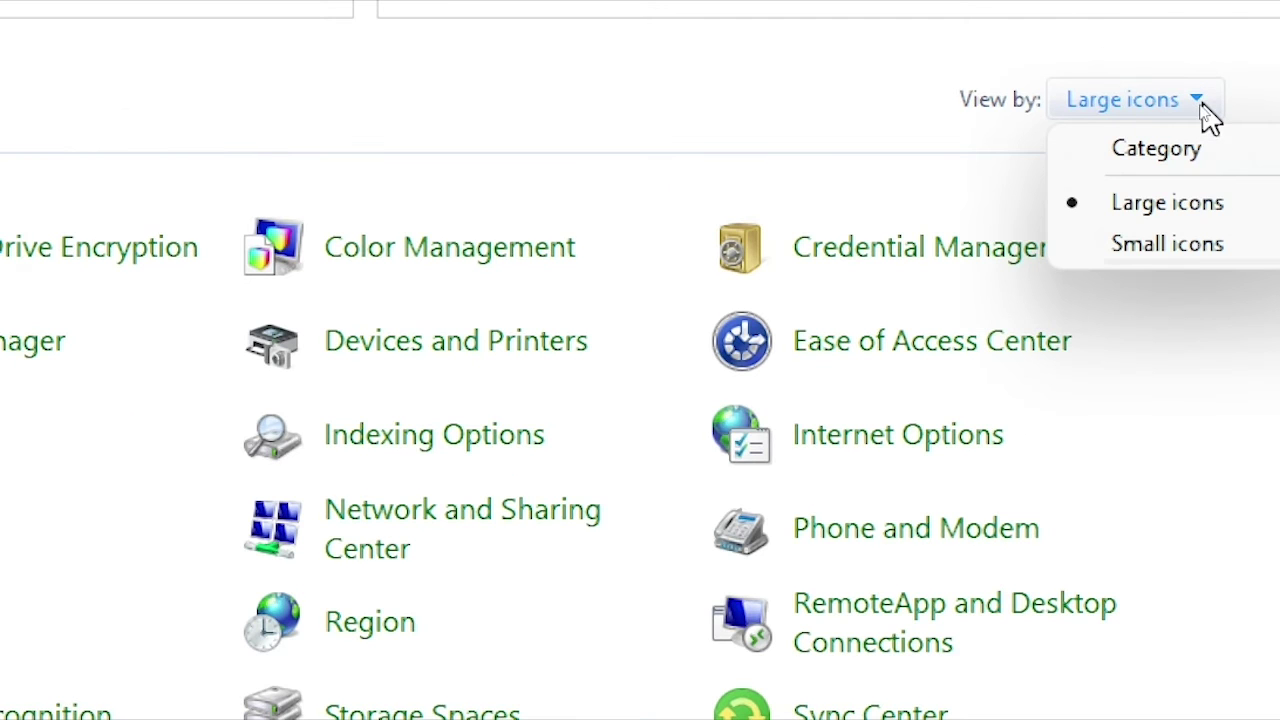
{"action": "left_click", "coordinate": [1194, 214]}
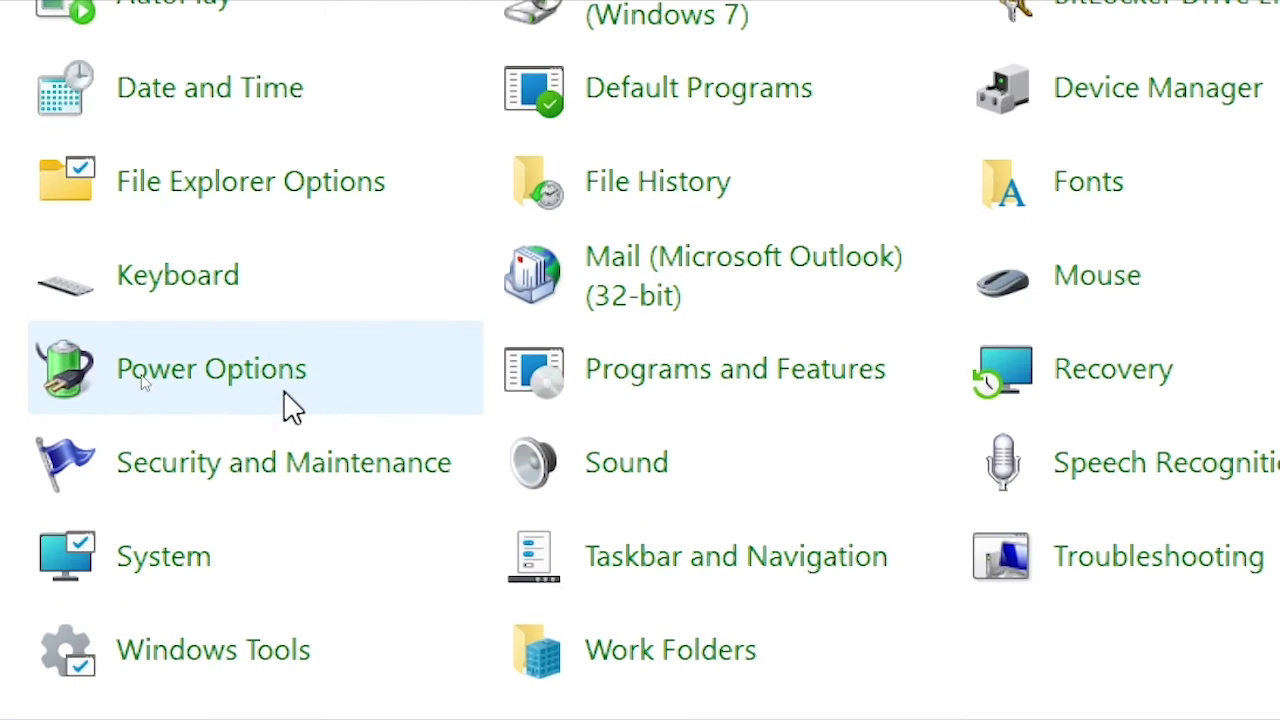
{"action": "left_click", "coordinate": [285, 400]}
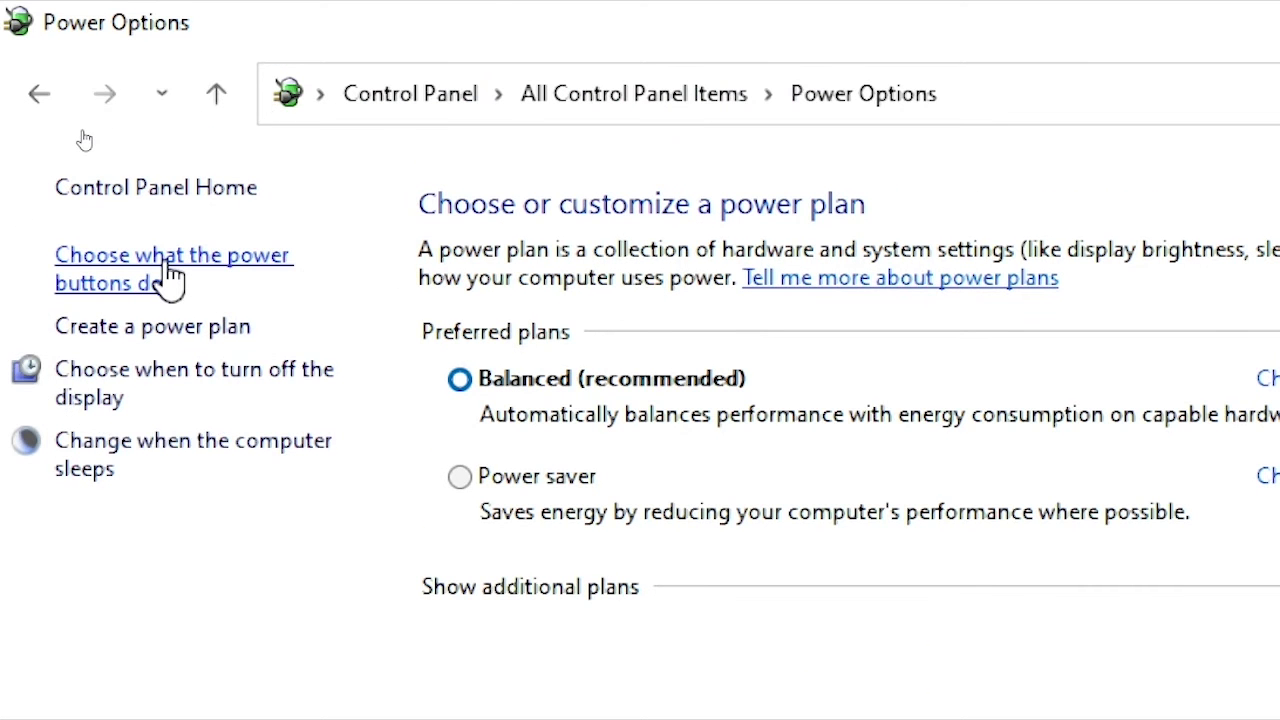
Uncheck 'Turn on fast startup' in the power button settings, save, and close Power Options
{"action": "left_click", "coordinate": [168, 278]}
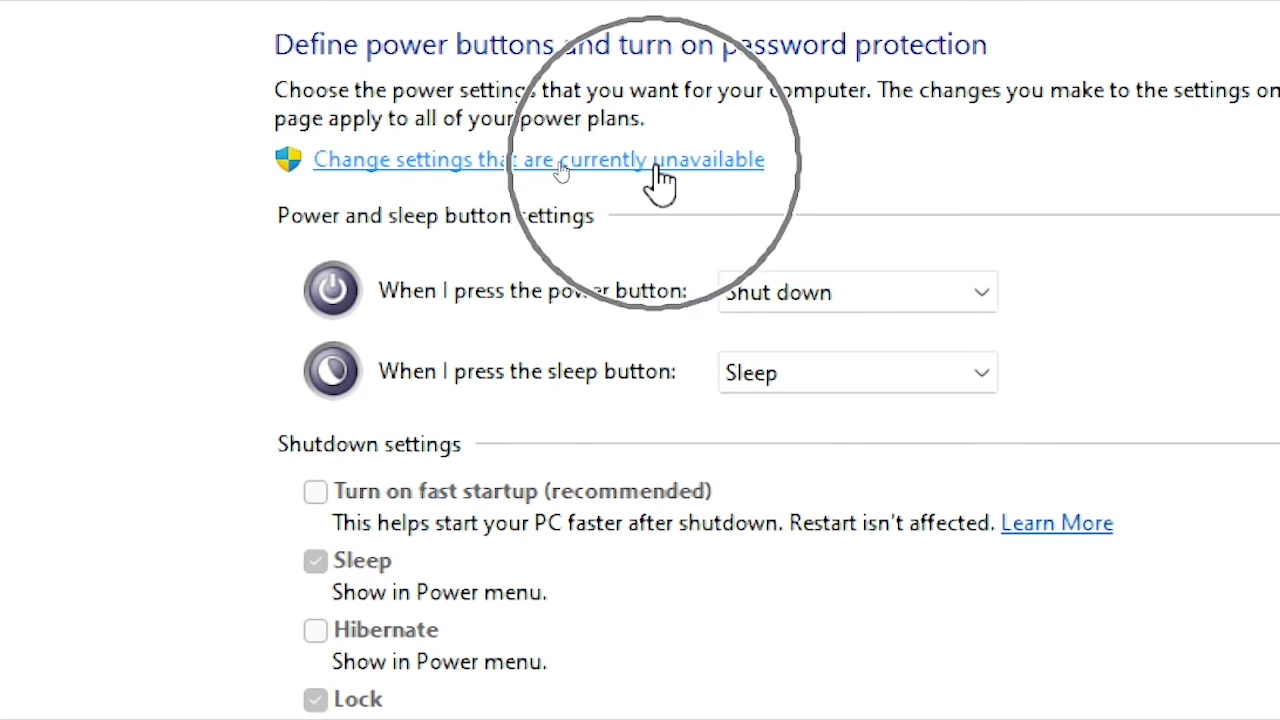
{"action": "left_click", "coordinate": [660, 162]}
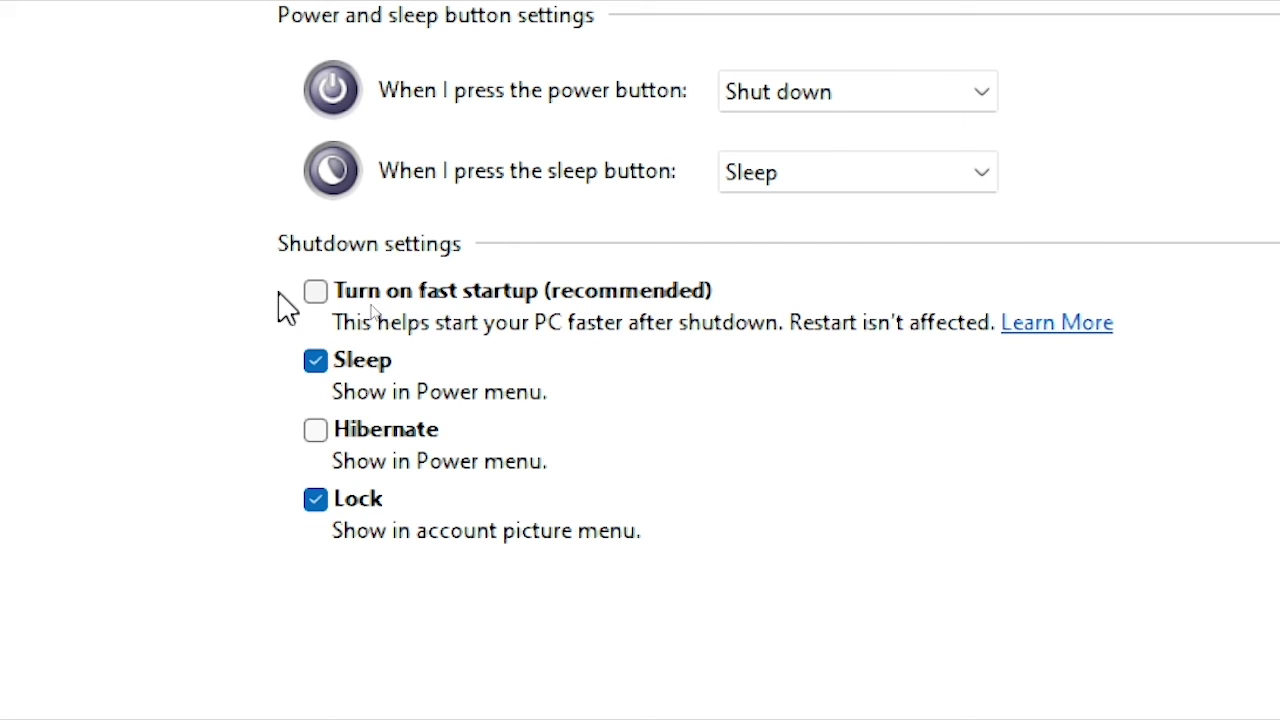
{"action": "left_click", "coordinate": [314, 292]}
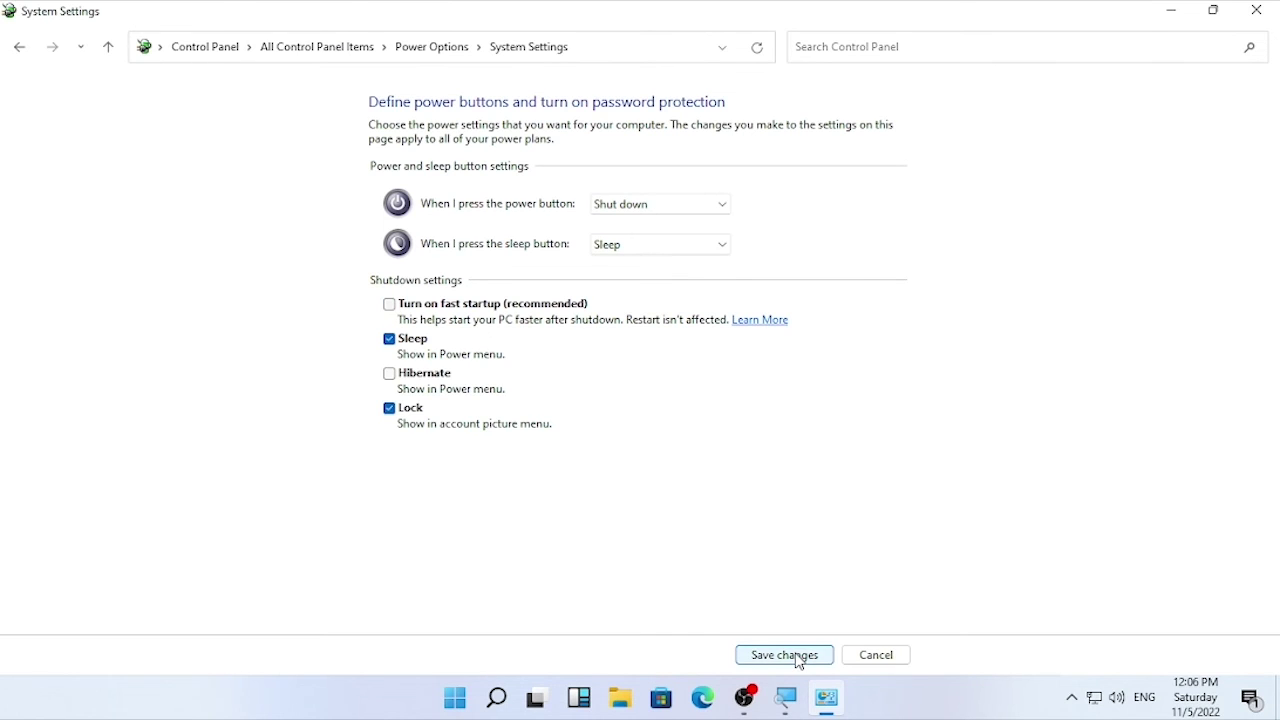
{"action": "left_click", "coordinate": [800, 662]}
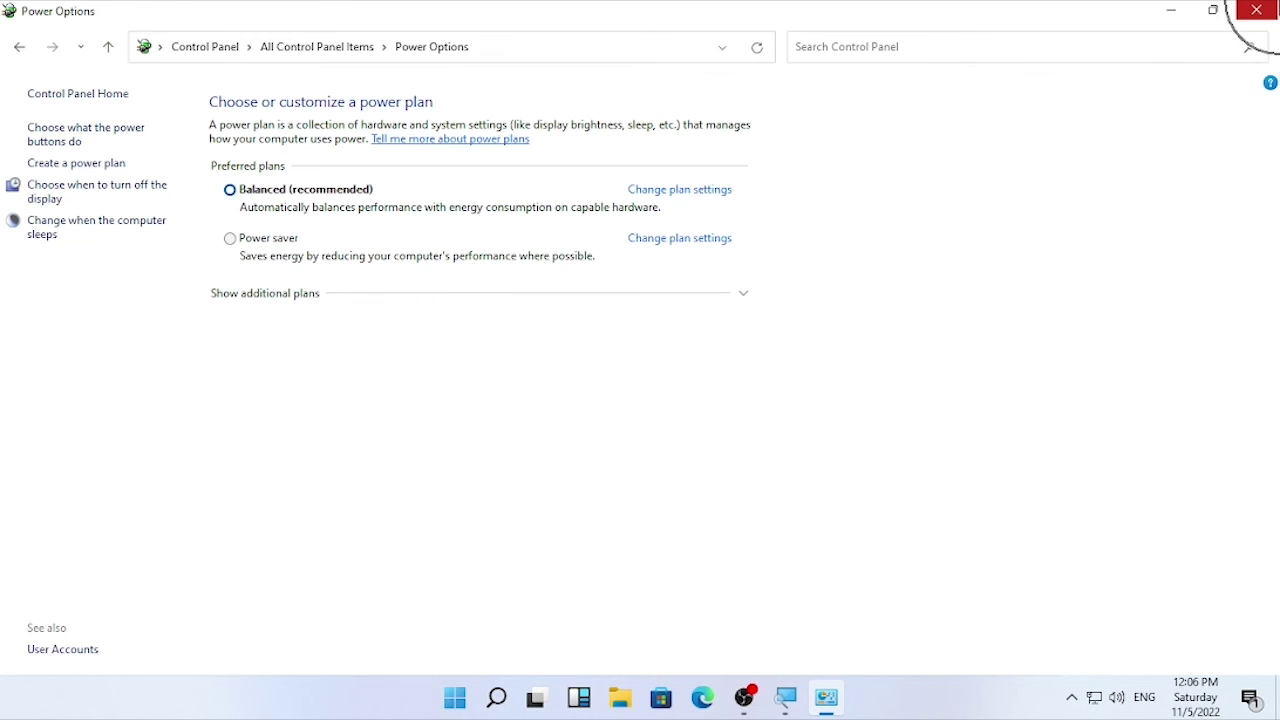
{"action": "left_click", "coordinate": [1256, 9]}
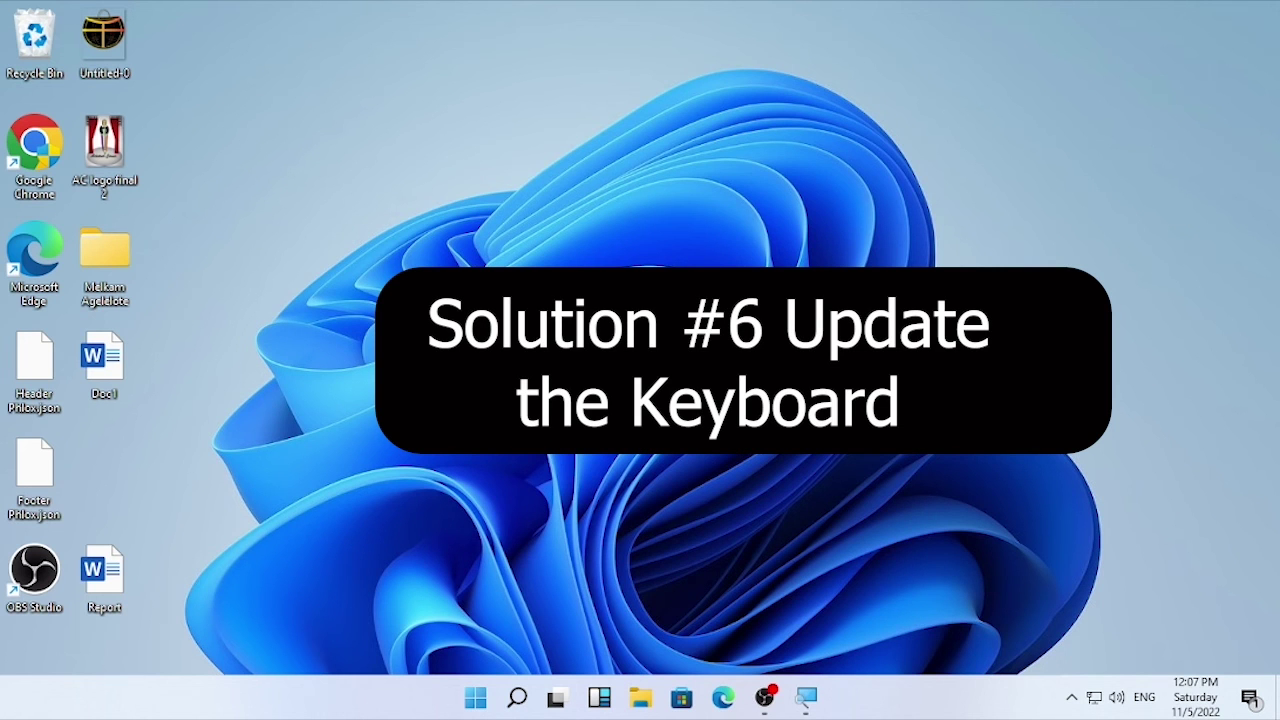
{"action": "left_click", "coordinate": [515, 700]}
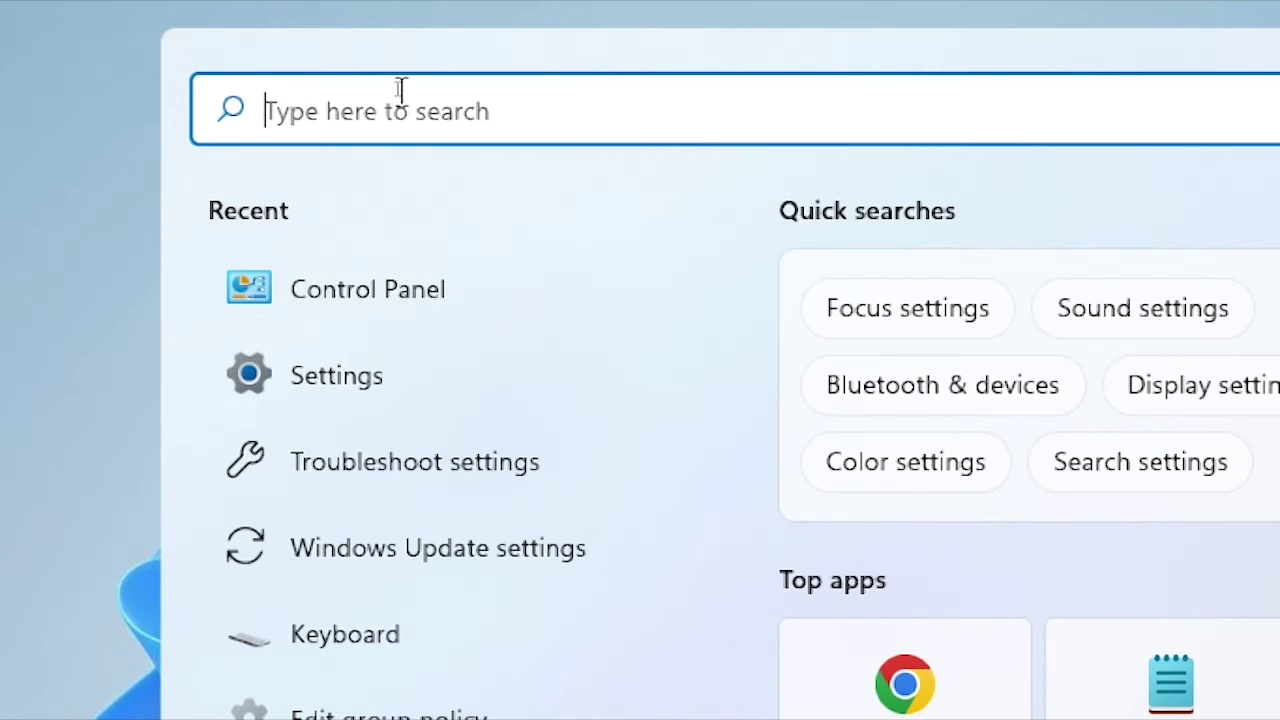
Search 'device manager', fixing the typo, and open Device Manager
{"action": "type", "text": "device"}
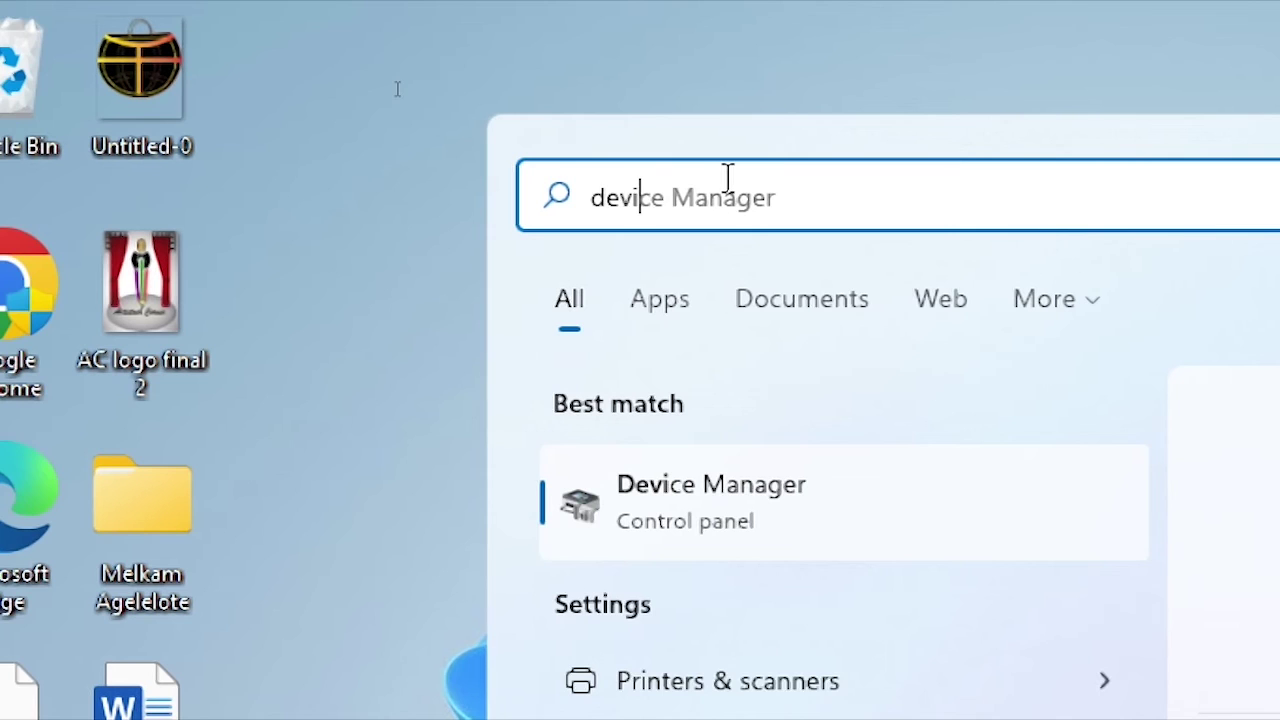
{"action": "type", "text": " managet"}
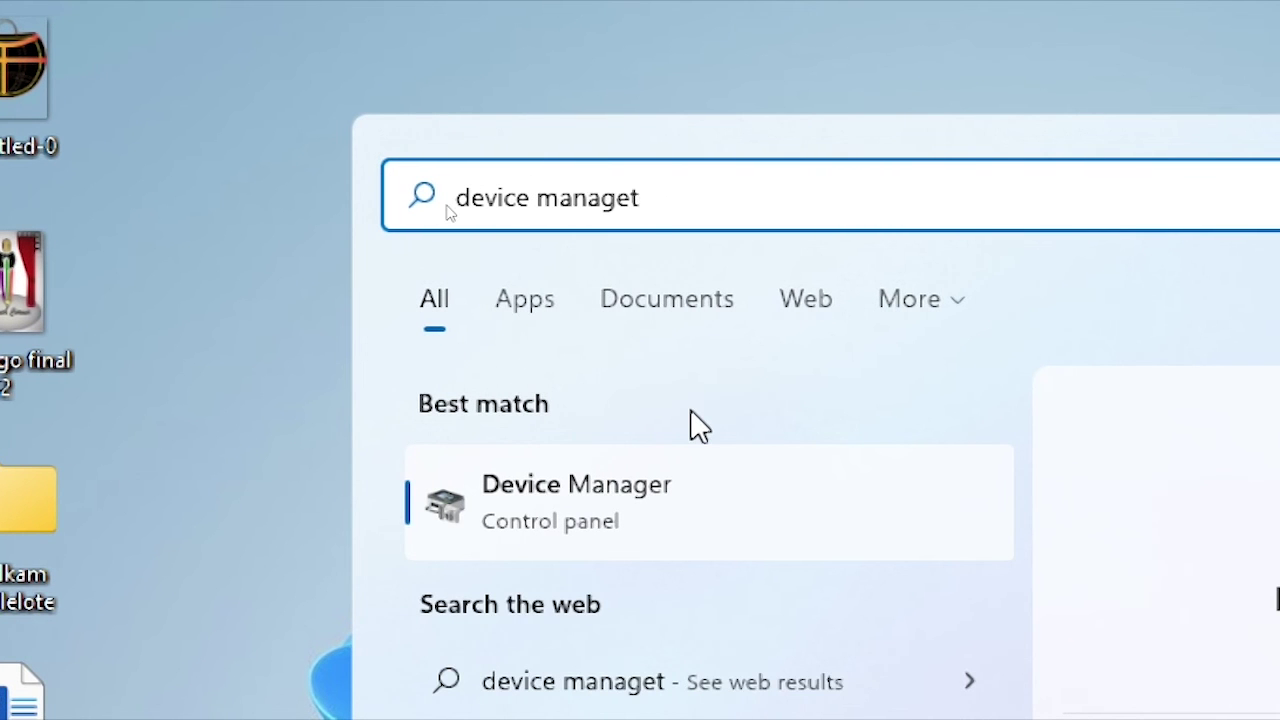
{"action": "key", "text": "BackSpace"}
{"action": "type", "text": "r"}
{"action": "left_click", "coordinate": [690, 503]}
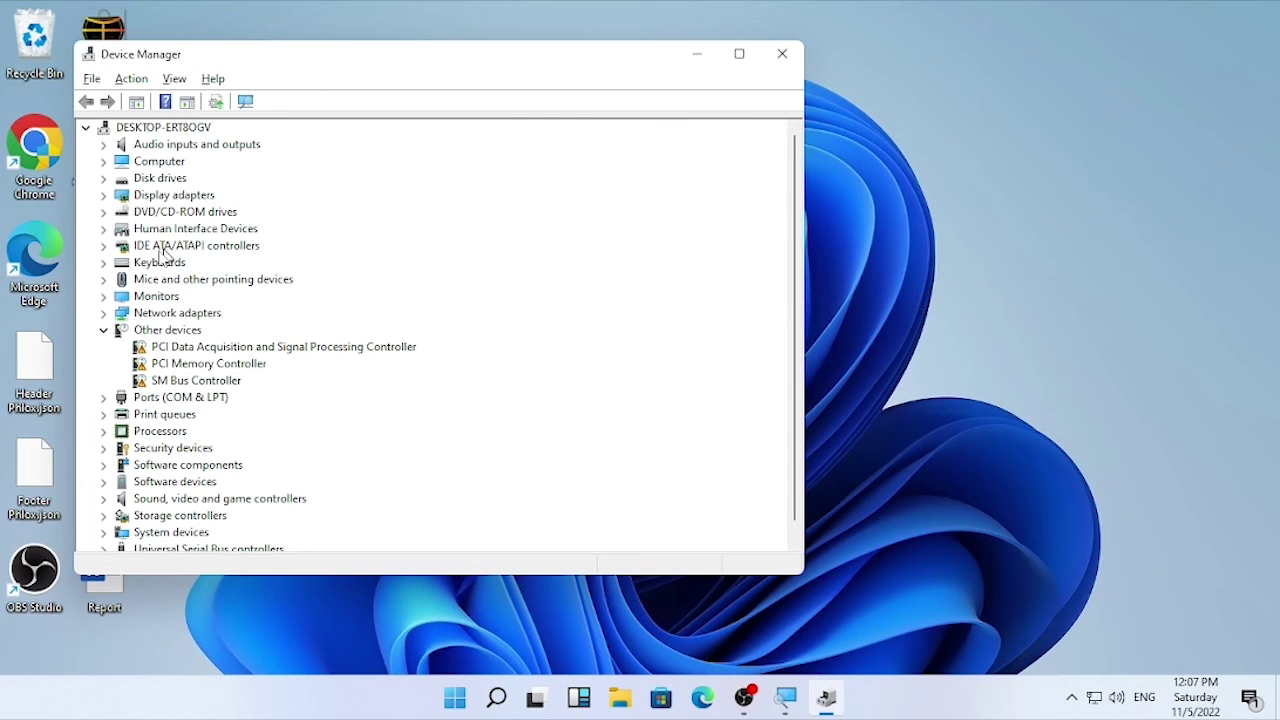
Expand Keyboards and search automatically for a newer HID Keyboard Device driver, then close the wizard
{"action": "left_click", "coordinate": [104, 332]}
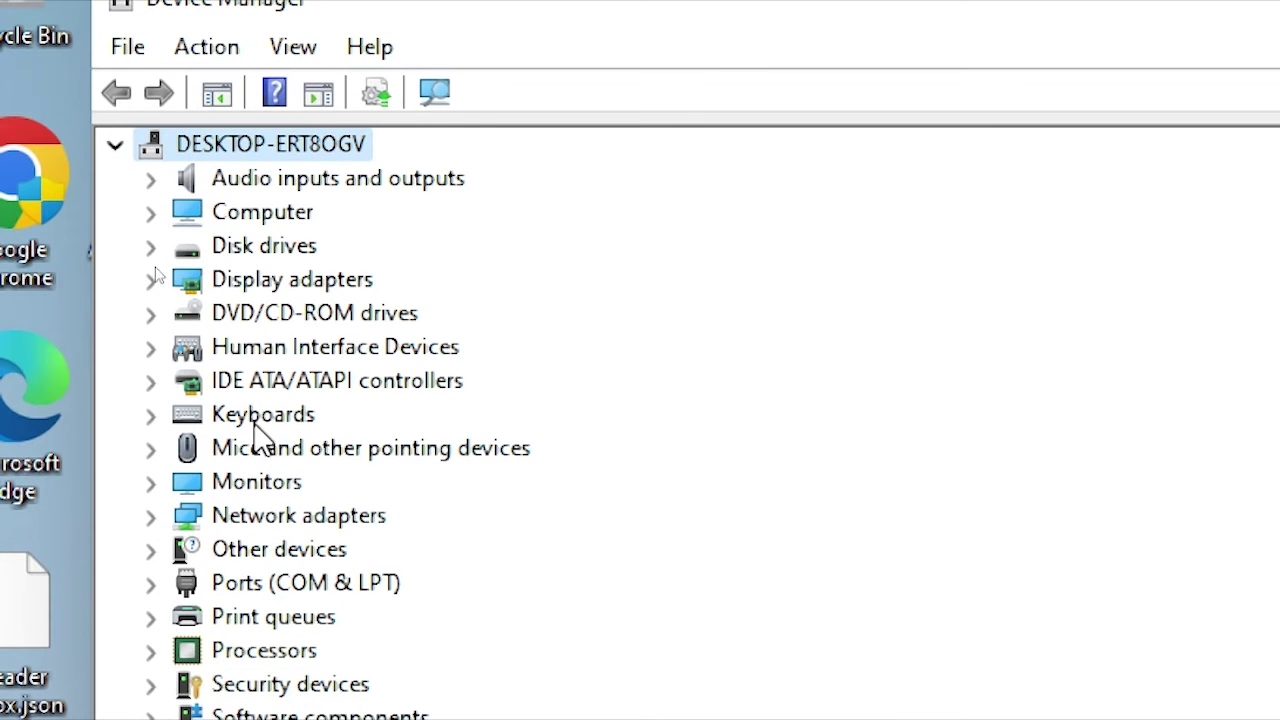
{"action": "left_click", "coordinate": [151, 416]}
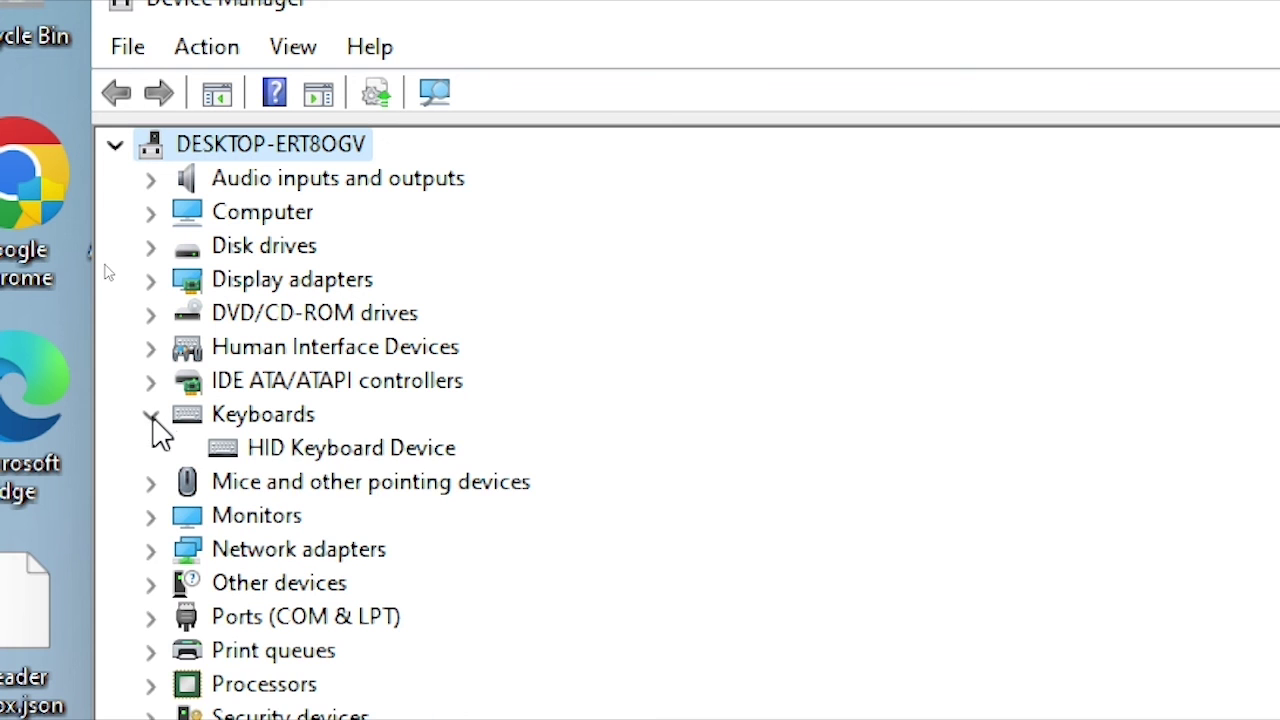
{"action": "left_click", "coordinate": [333, 458]}
{"action": "right_click", "coordinate": [331, 458]}
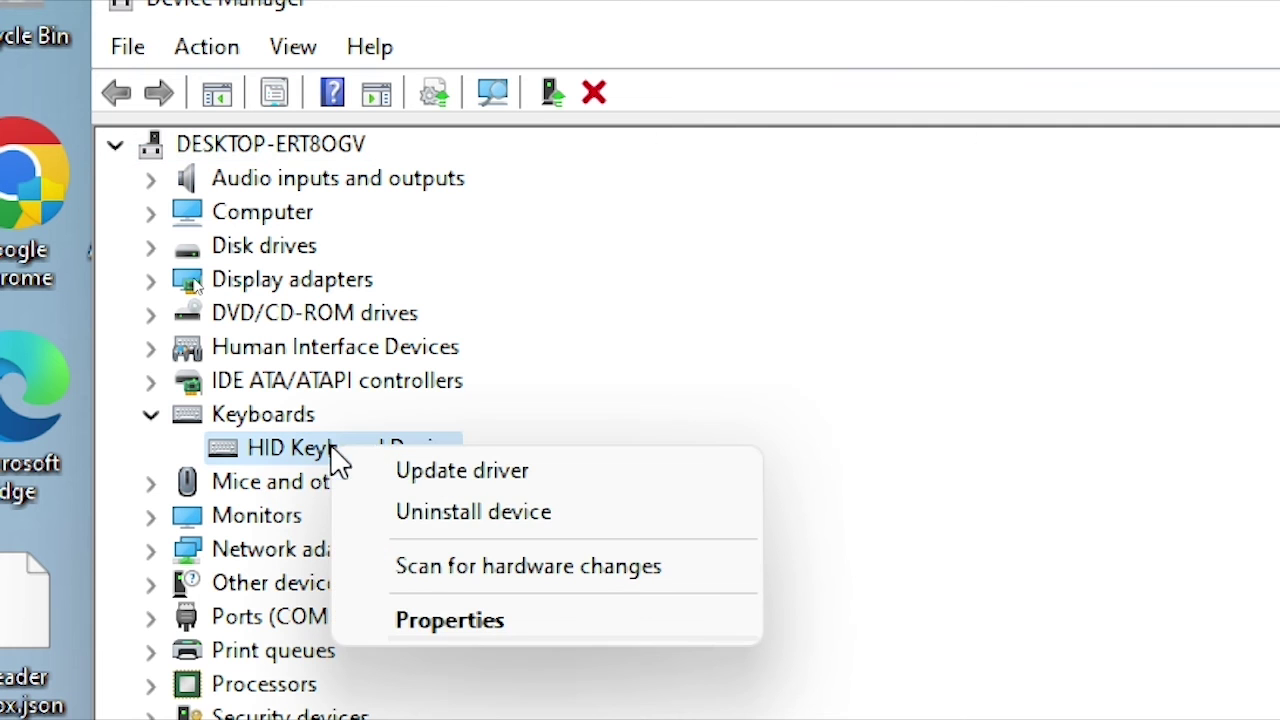
{"action": "left_click", "coordinate": [500, 471]}
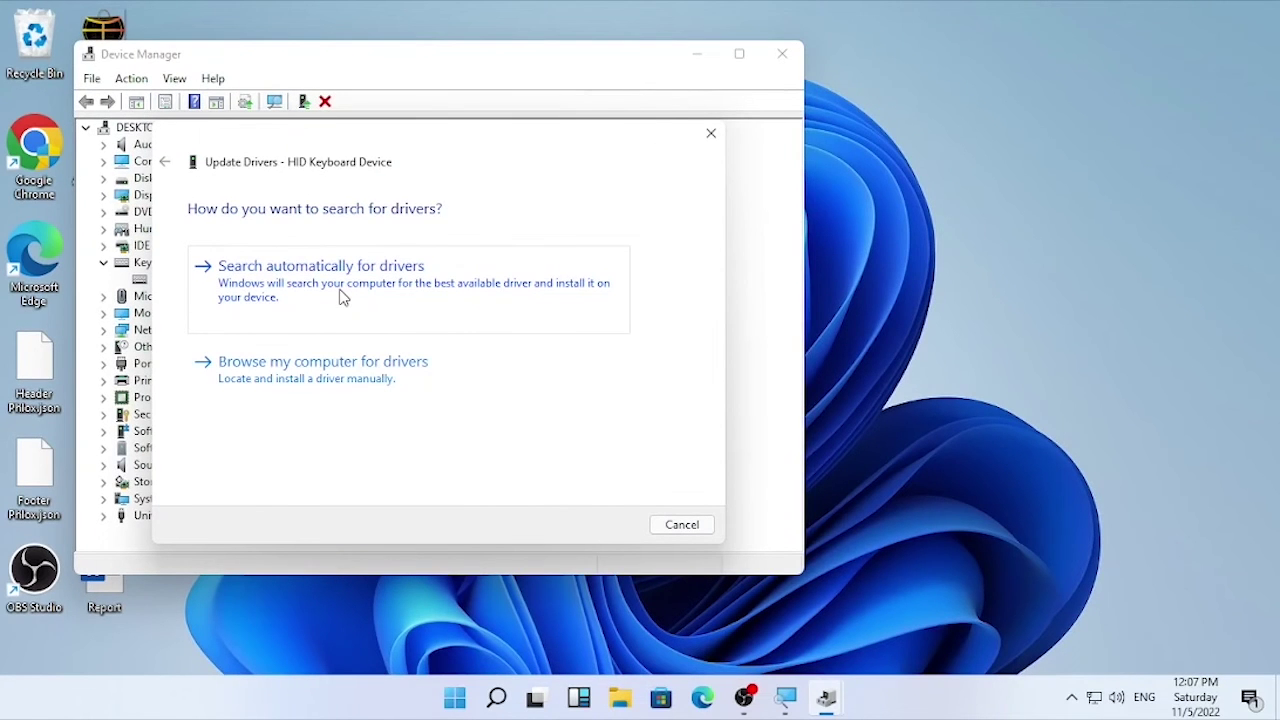
{"action": "left_click", "coordinate": [340, 296]}
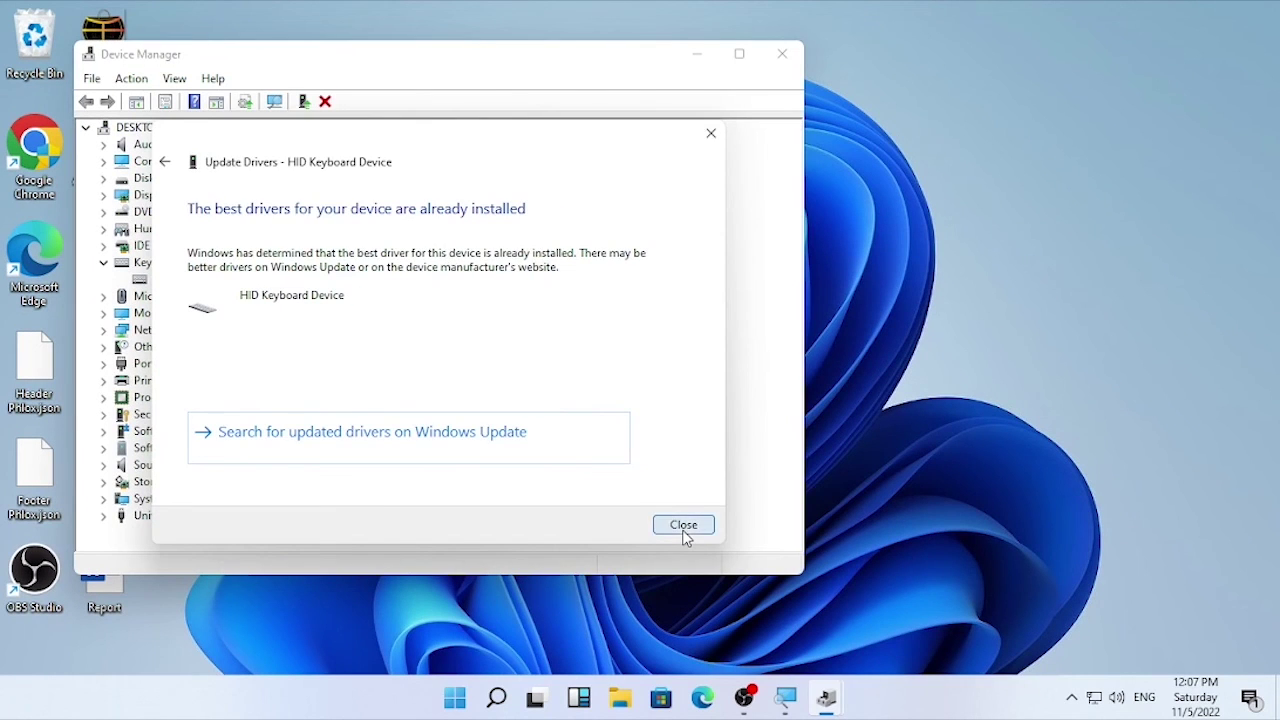
{"action": "left_click", "coordinate": [684, 530]}
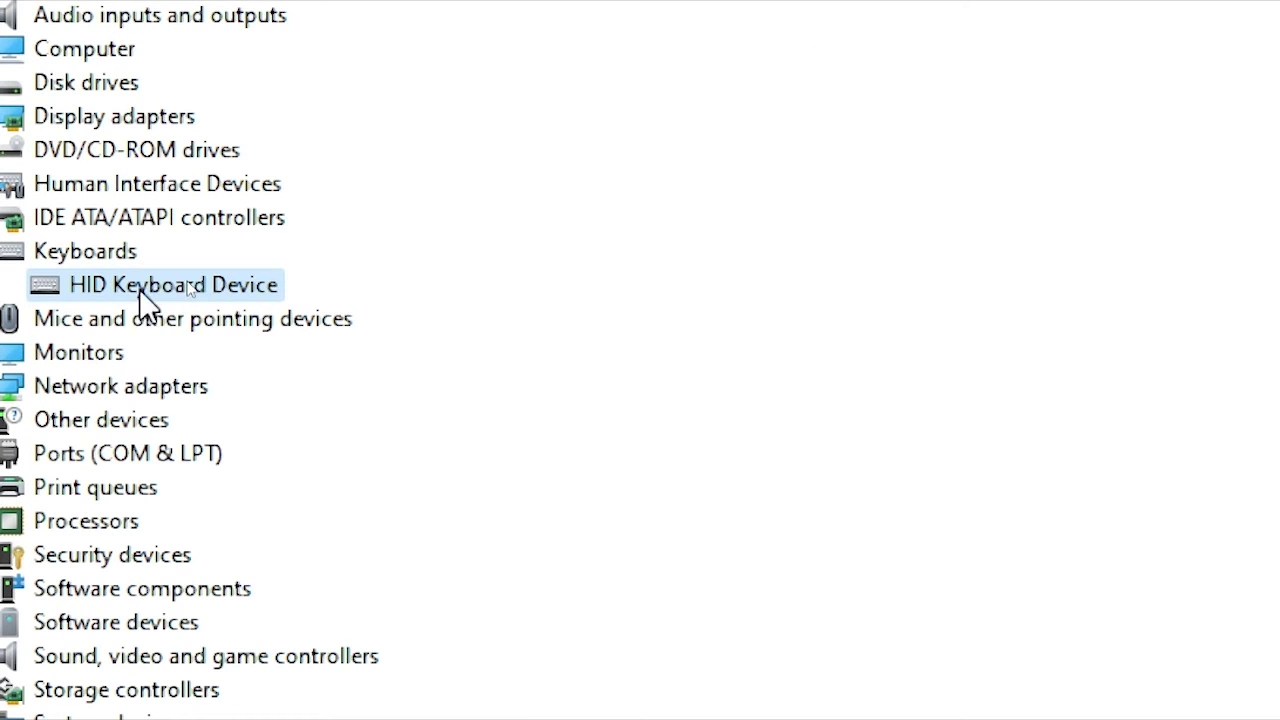
{"action": "right_click", "coordinate": [187, 279]}
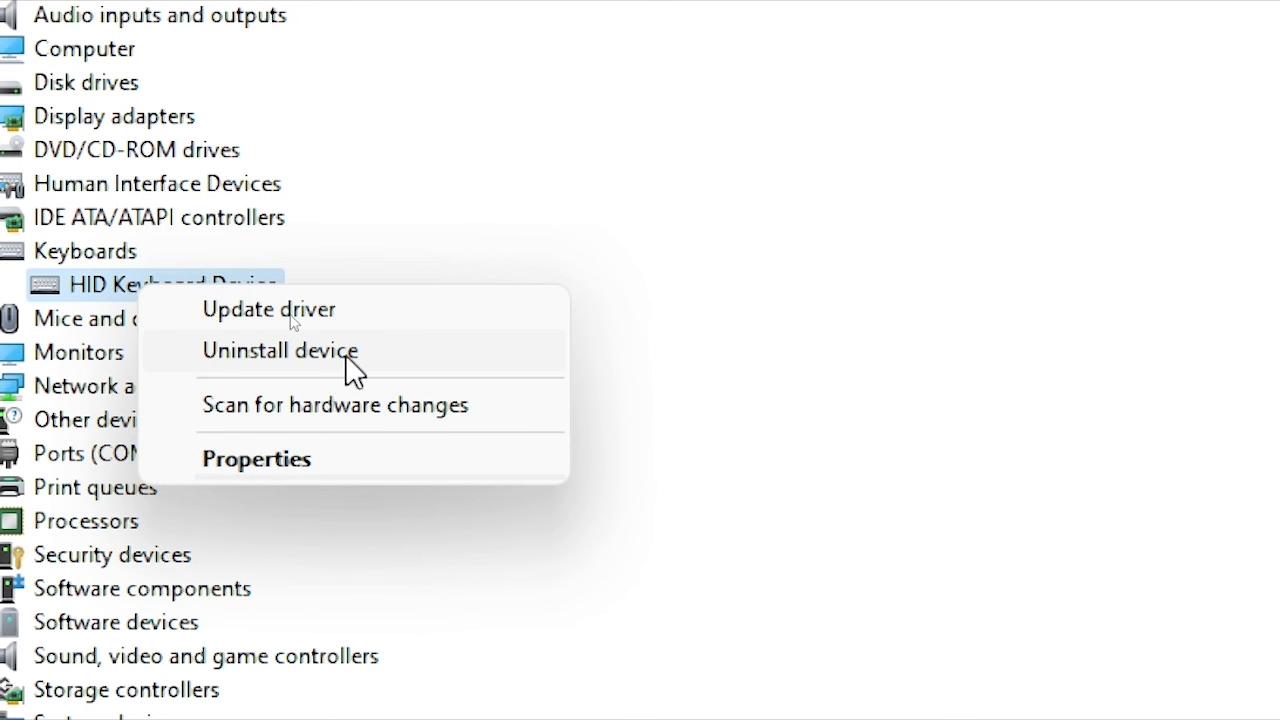
{"action": "left_click", "coordinate": [352, 366]}
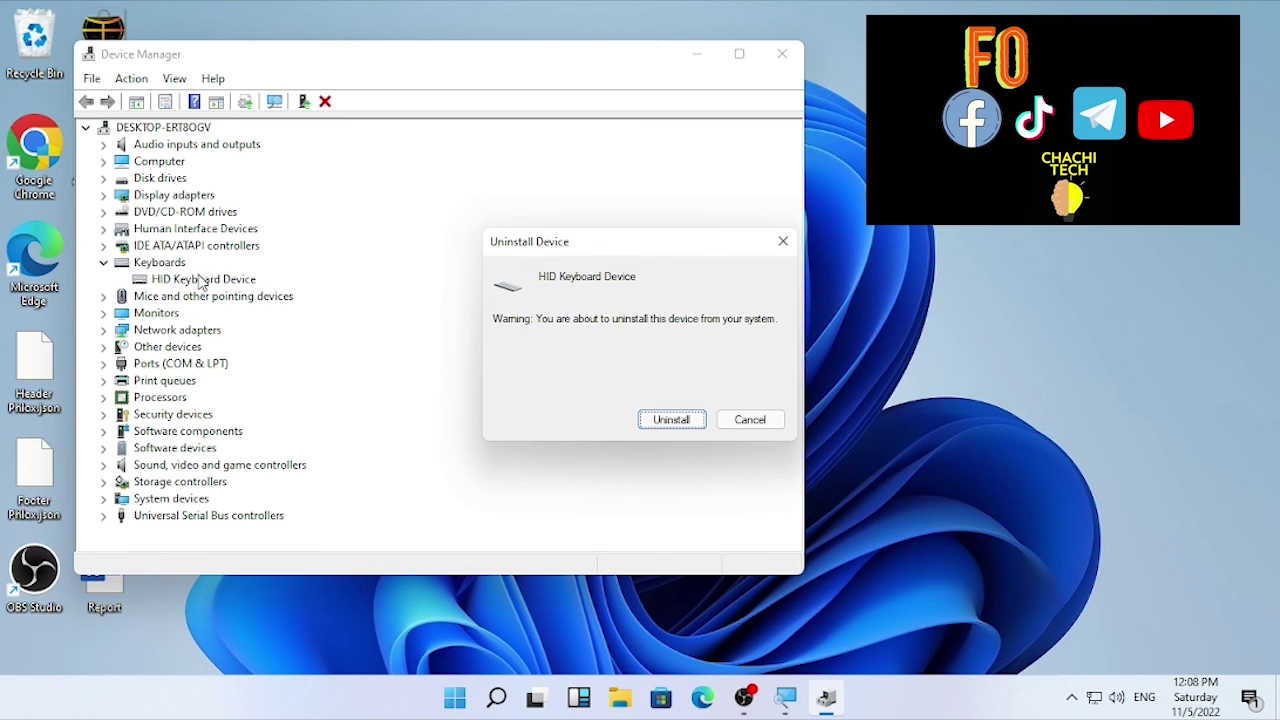
{"action": "left_click", "coordinate": [771, 421]}
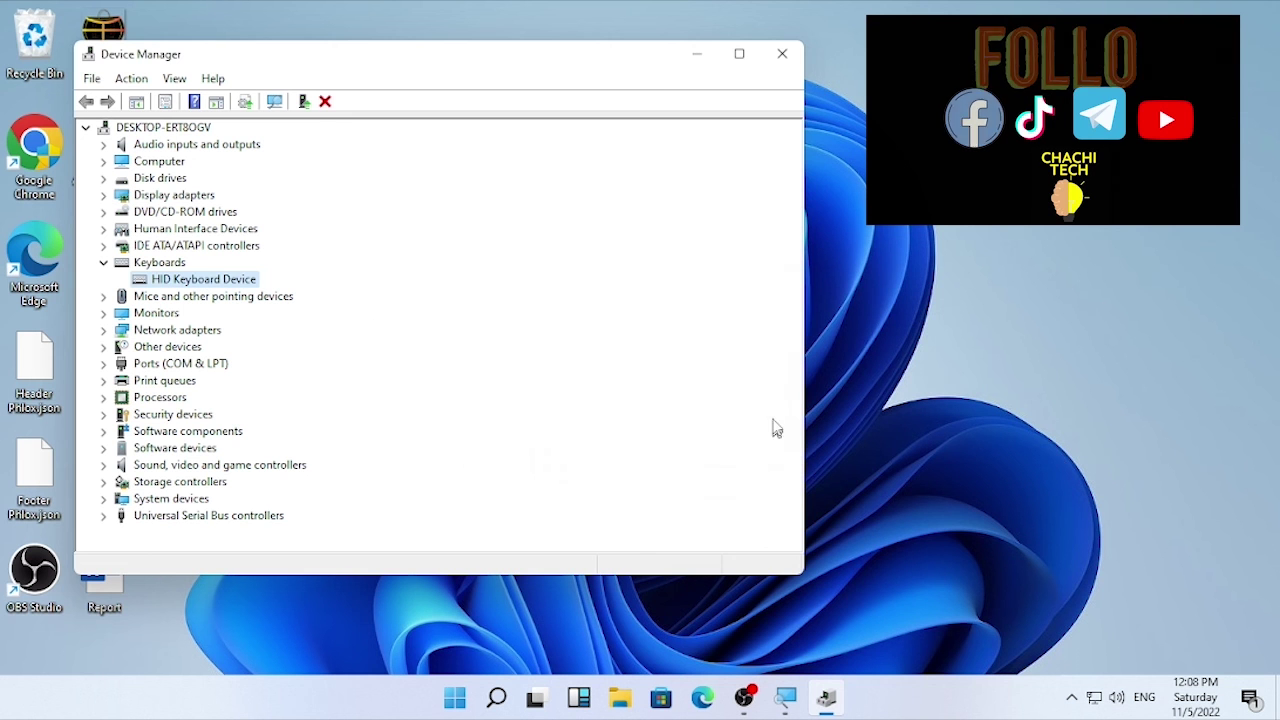